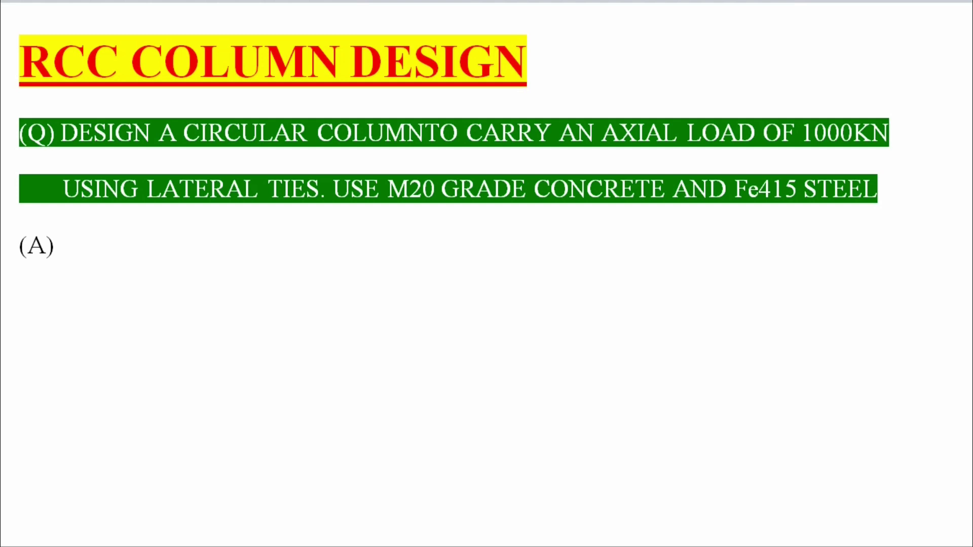
Below (A), write 'Axial load, P = 1000KN' and begin the characteristic compressive strength line.
left_click(56, 283)
type("Axial load, P = 1000KN")
key("Return")
type("characteristic compressive strength, Fck= 20N/mm²")
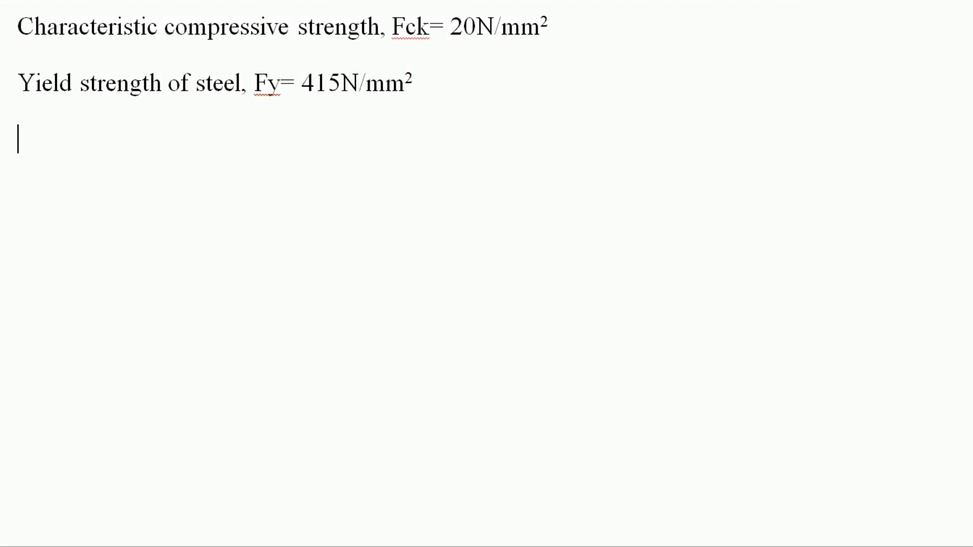
Write 'As per clause 39.9 of IS 456-2000, the ultimate load/factored load is given by.'.
type("As")
key("BackSpace")
type("s per c")
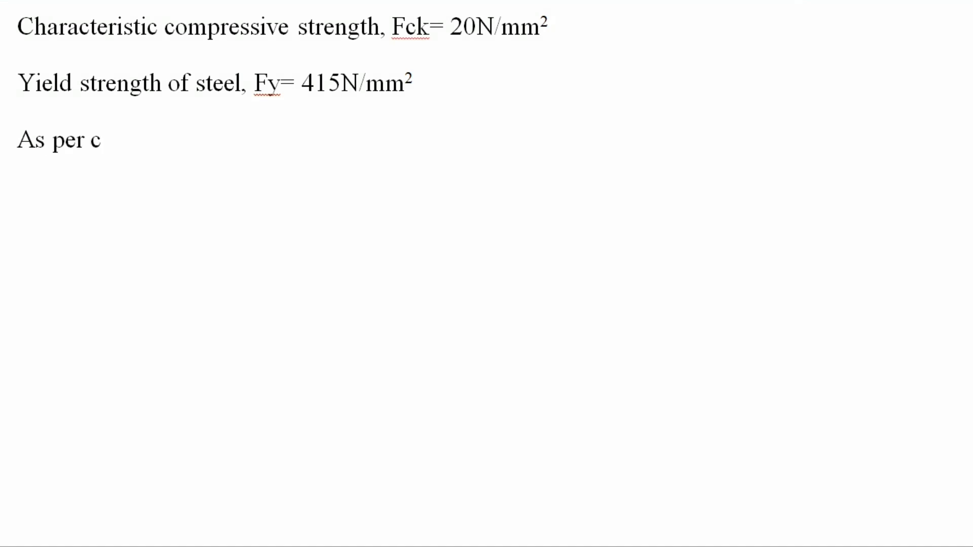
type("lause 39.9")
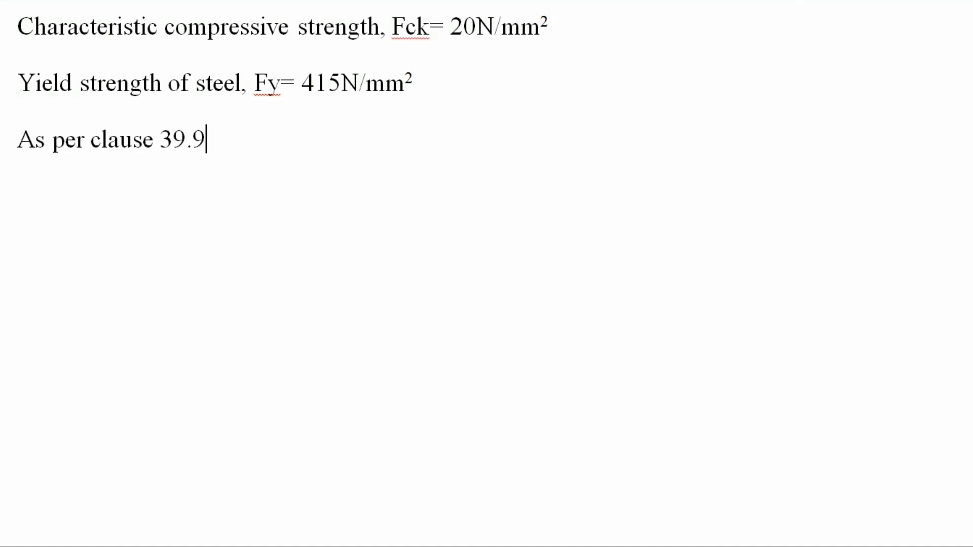
type(" of IS")
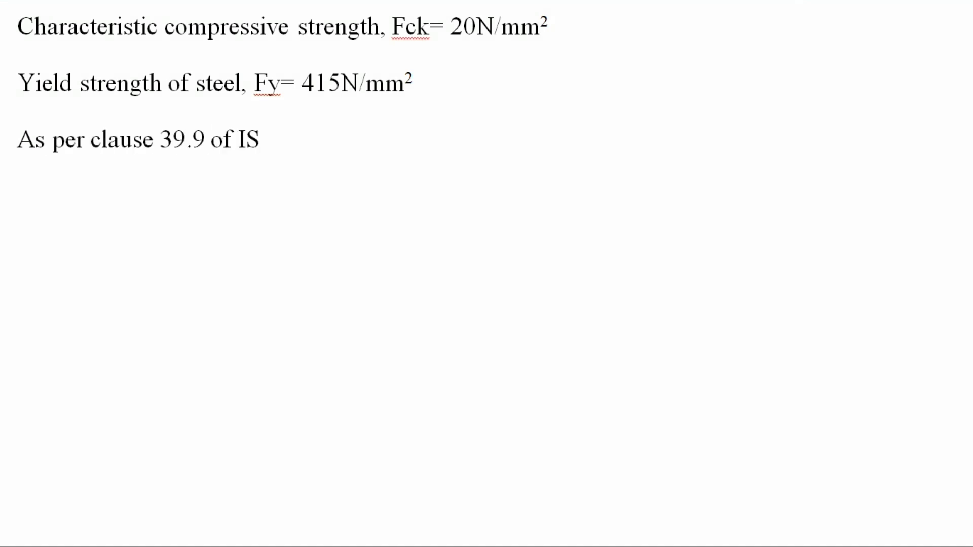
type(" 456-2000, the ")
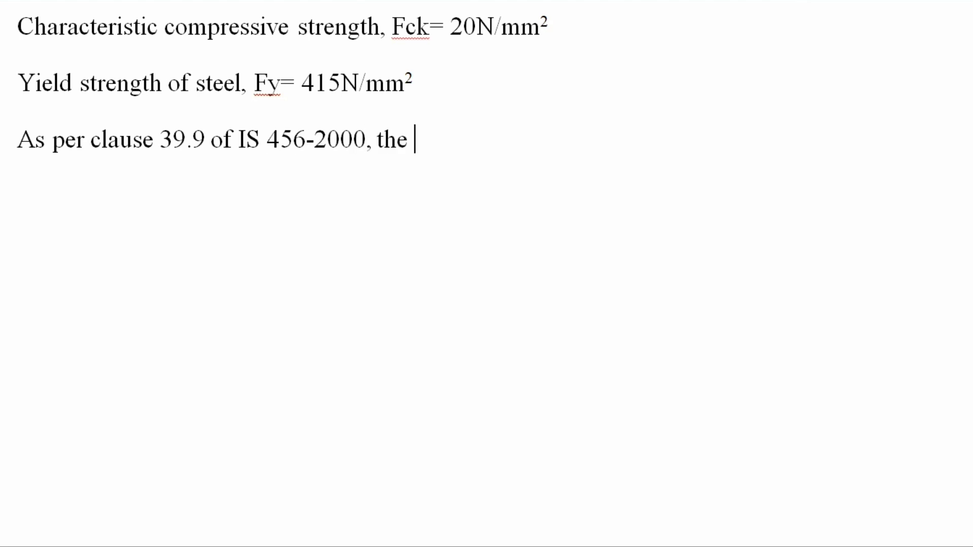
type("ultimate load/factored load")
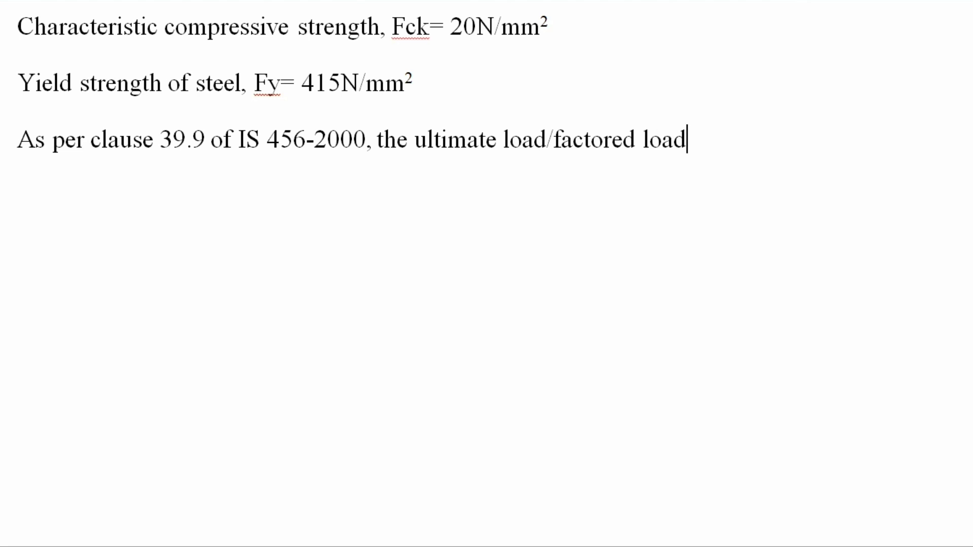
type(" is given by.")
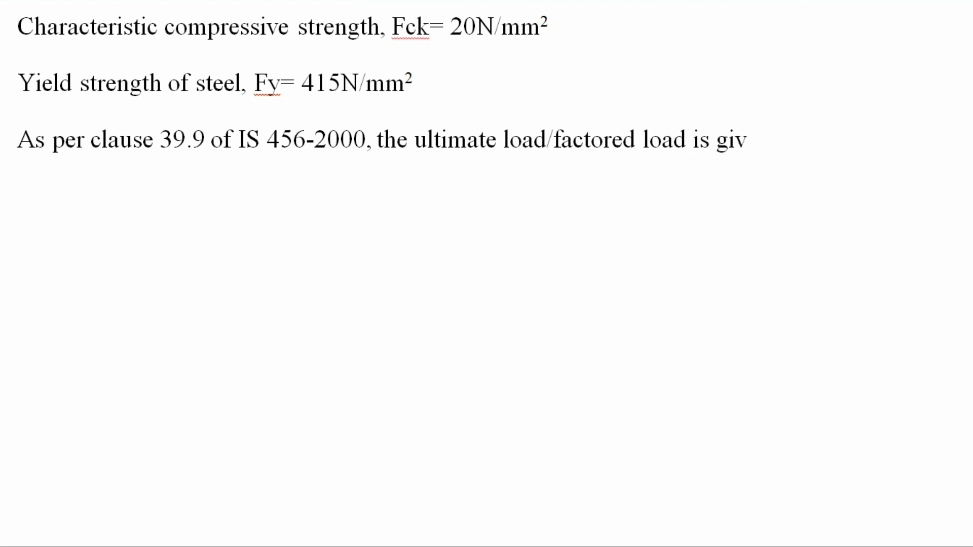
Add the formula line Pu = 0.4 Fck Ac + 0.67 Fy Asc with subscript u.
key("Return")
type("P")
key("ctrl+equal")
type("u")
key("ctrl+equal")
type("= 0.4 Fck Ac + 0.67 Fy Asc")
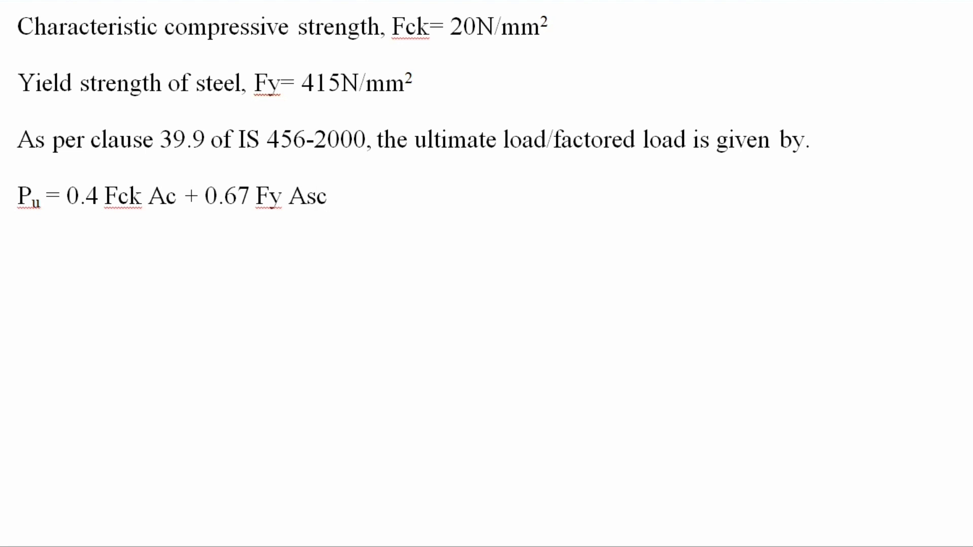
mouse_move(620, 4)
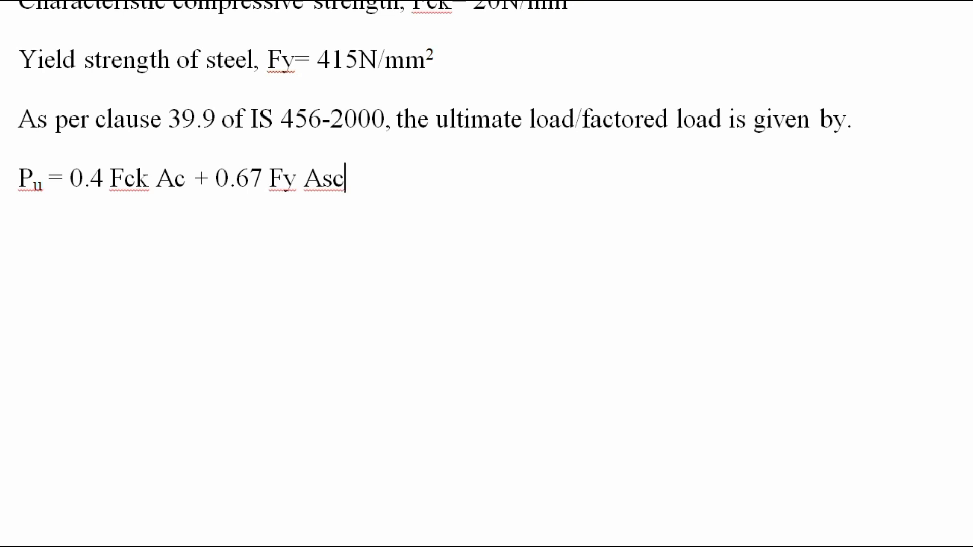
Write the factored load line Pu = 1.5P = 1.5x1000 = 1500KN = 1500x10³N with superscript 3.
key("Return")
type("Pu = ")
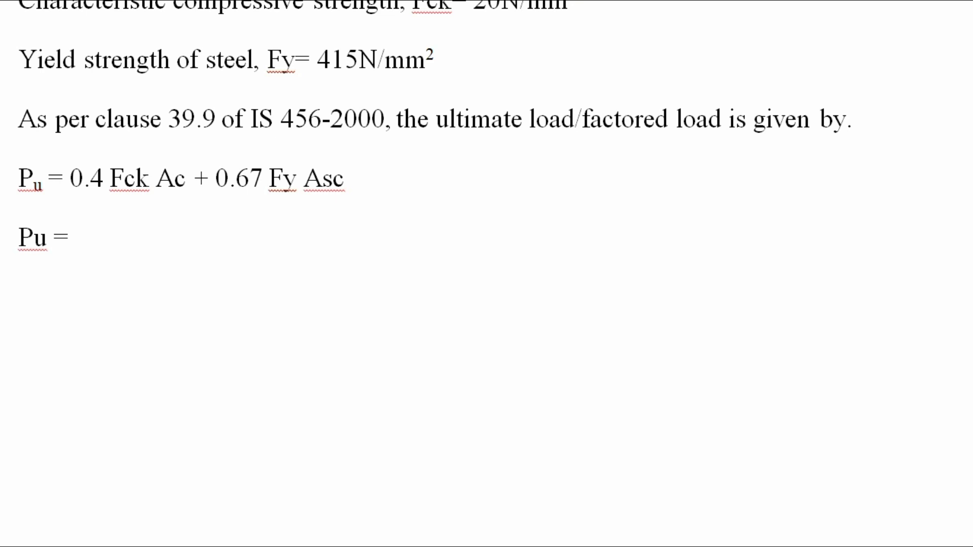
type("1.5P =1.5")
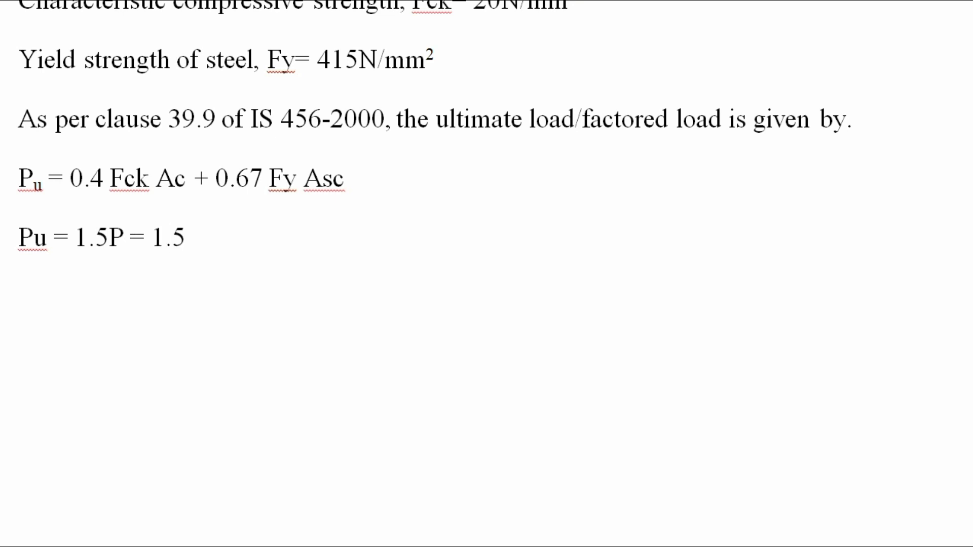
type("x1000")
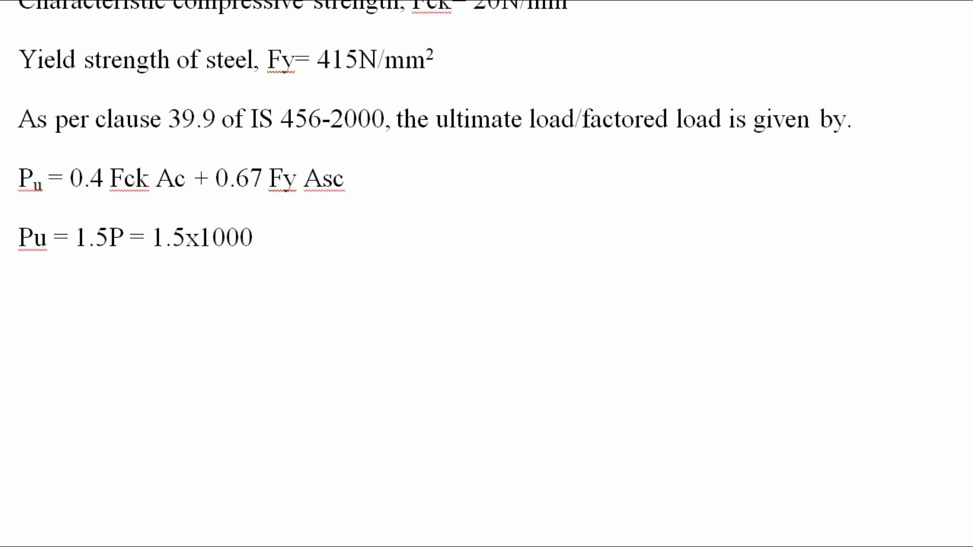
type("=1500KN")
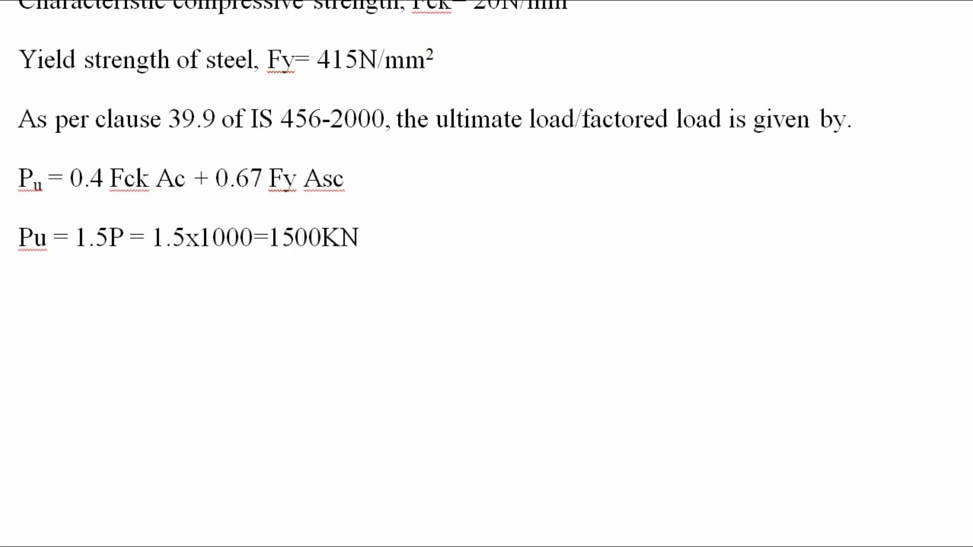
type(" =")
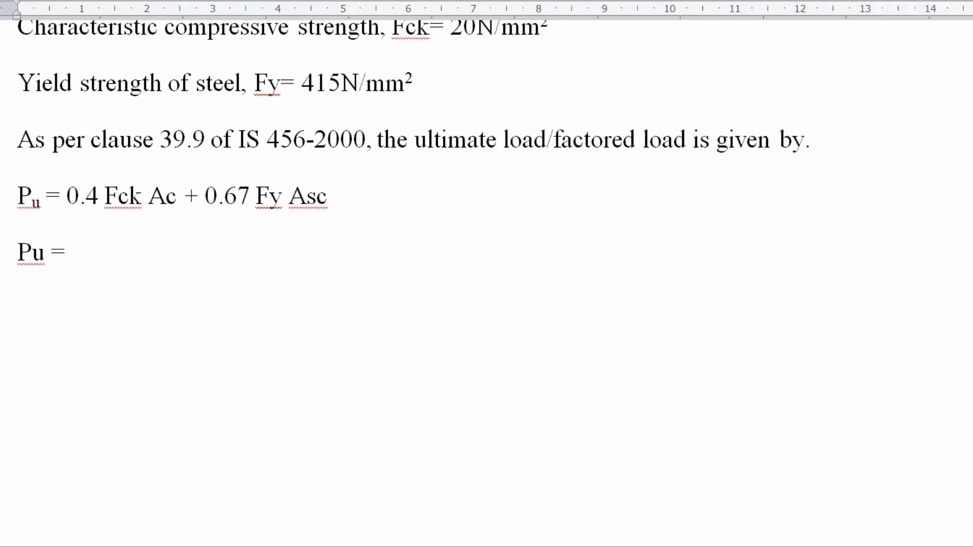
type("1.5P = 1.5x1000=1500")
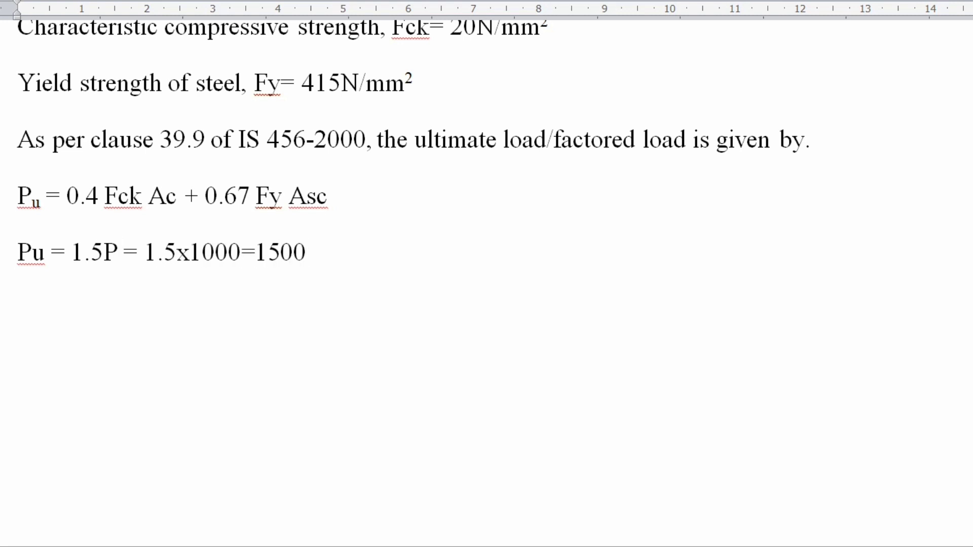
type("KN = 1")
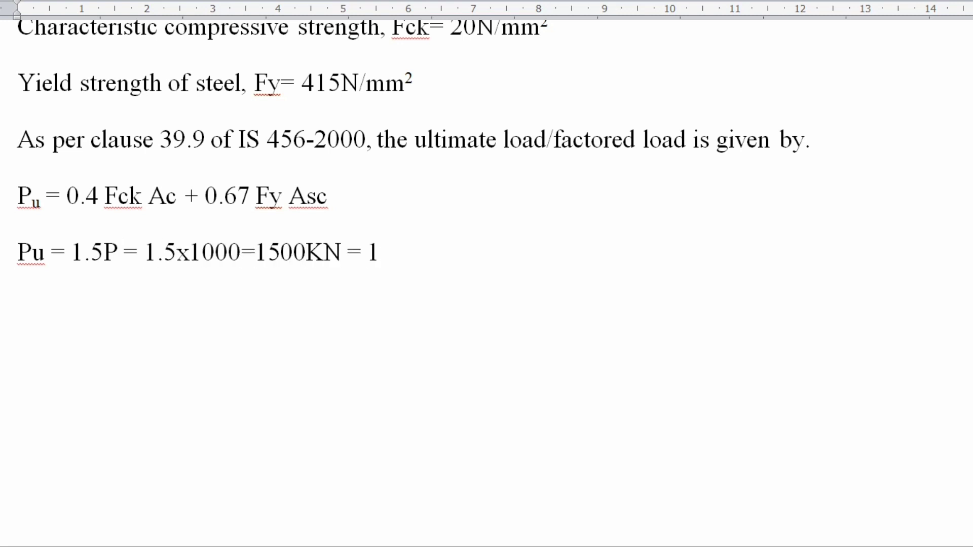
type("500x10")
key("ctrl+shift+plus")
type("3")
key("ctrl+shift+plus")
type("N")
key("Return")
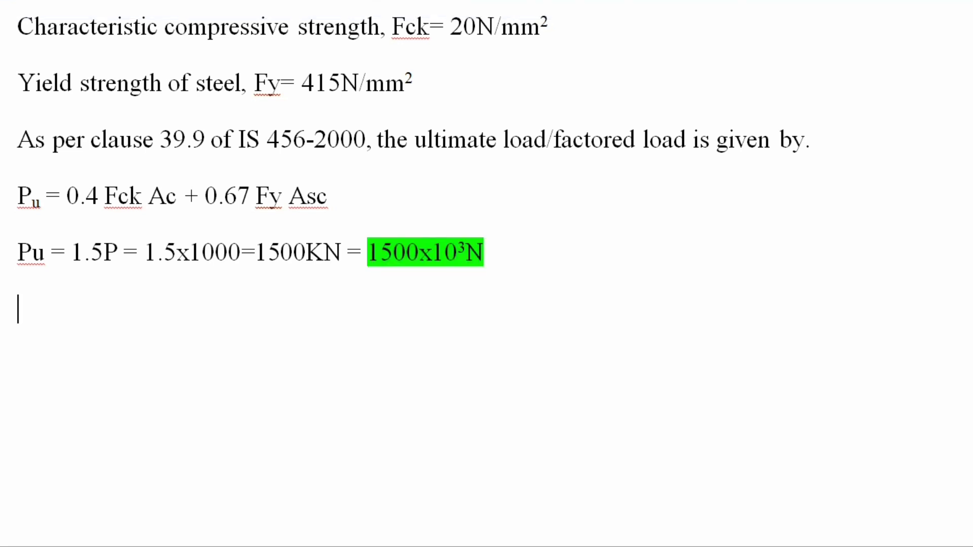
Define Ag, Asc and Ac as gross, longitudinal steel and concrete areas, then write Ag = Asc + Ac.
type("Ag = gross c")
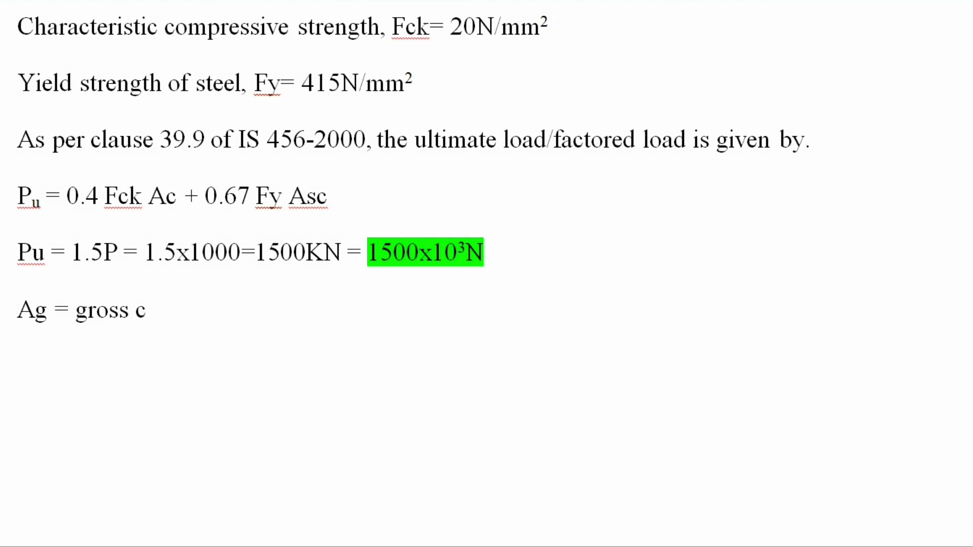
type("ross se")
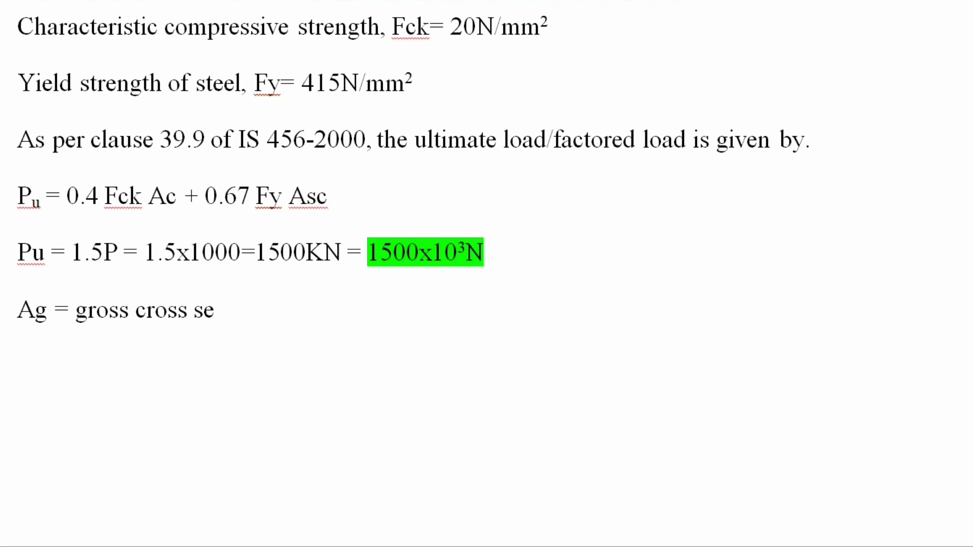
type("ctional a")
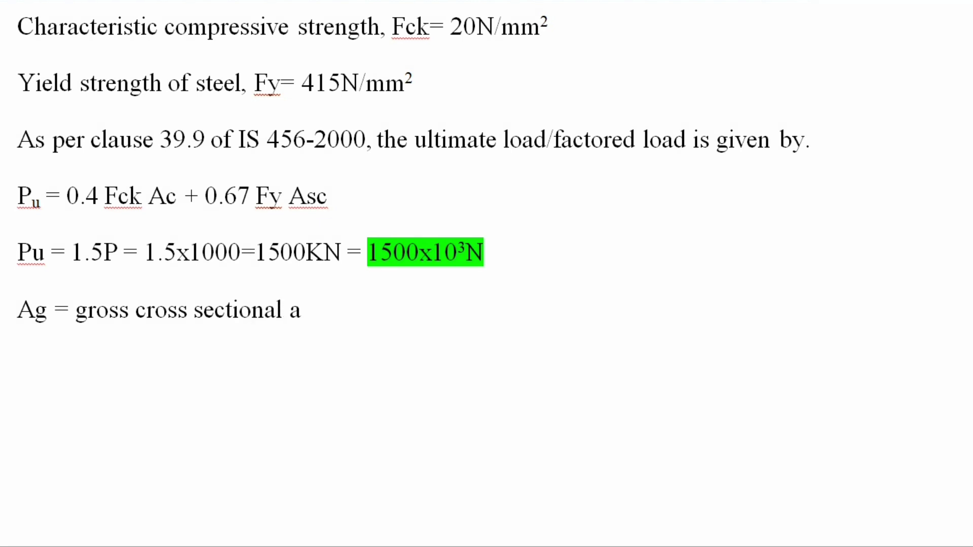
type("rea of c")
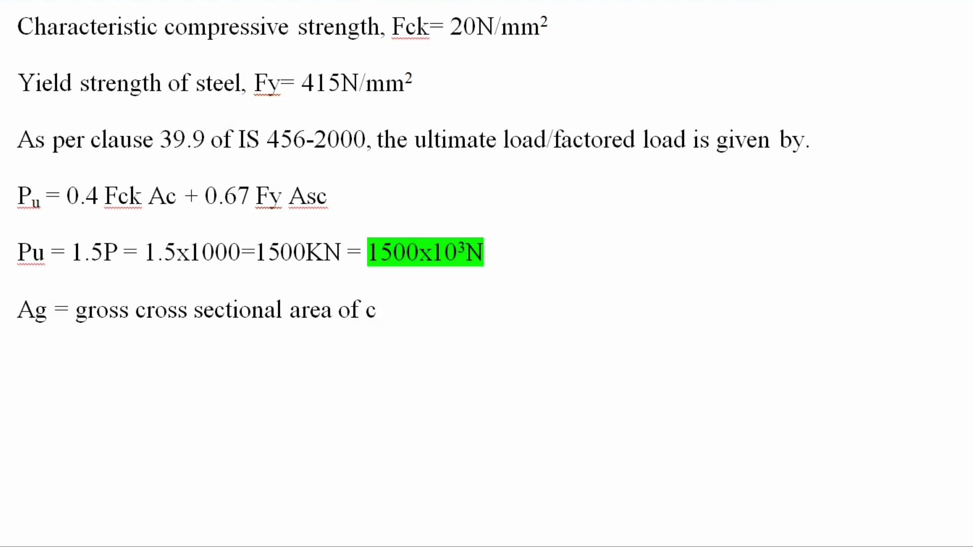
type("olumn")
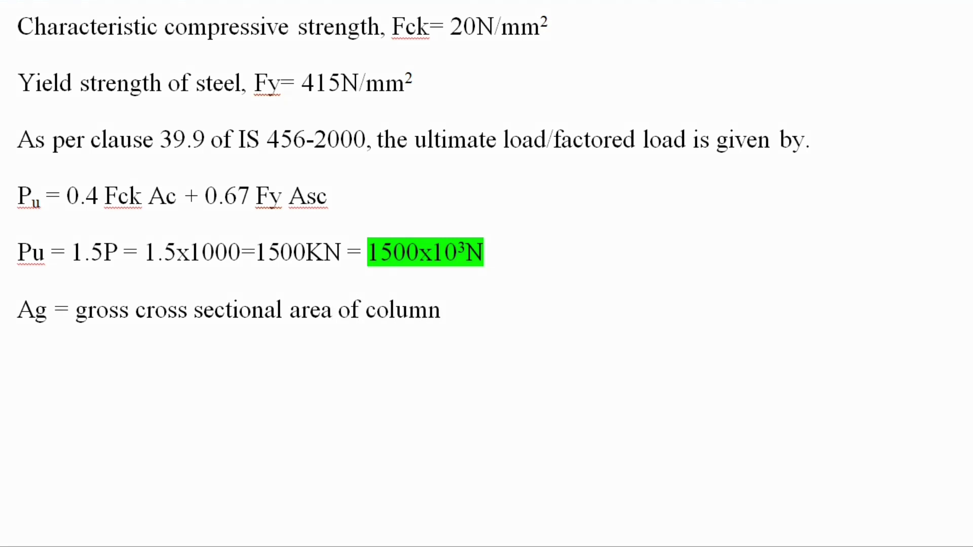
key("Return")
type("Asc =")
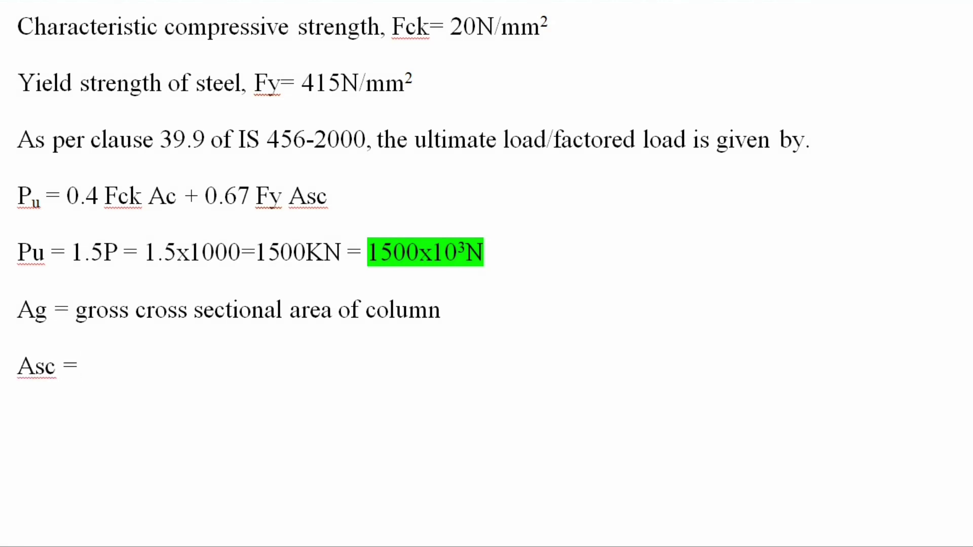
type(" area of longitudinal steel")
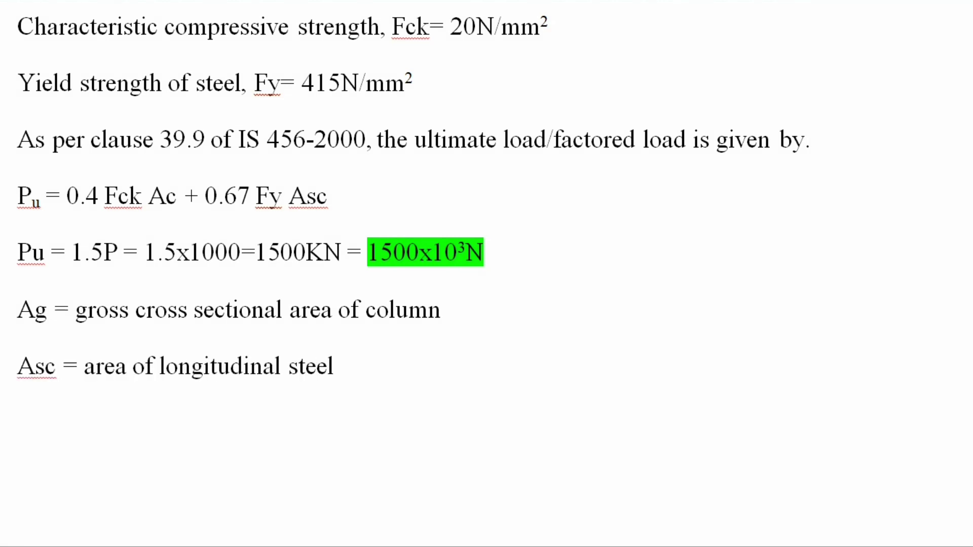
key("Return")
type("Ac = area of concrete")
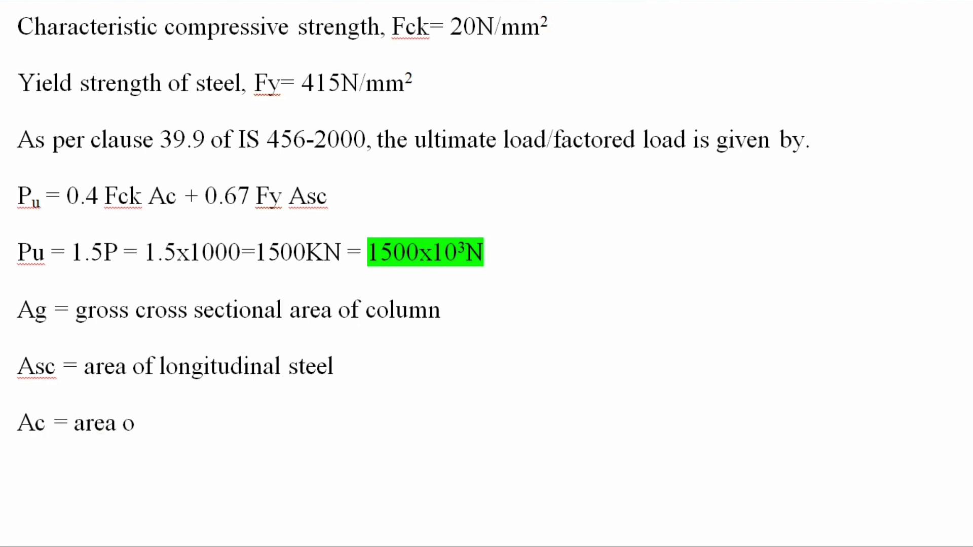
key("Return")
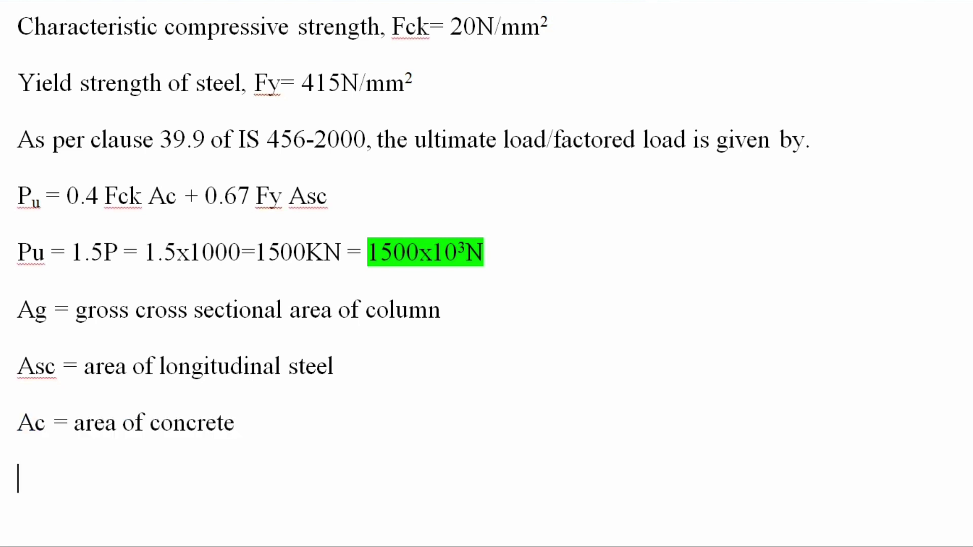
type("Ag = Asc +")
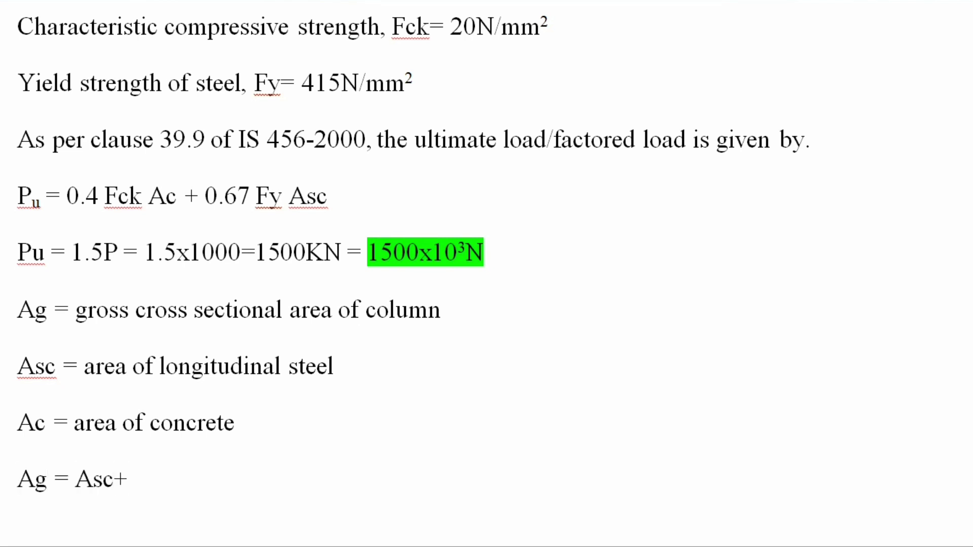
type(" Ac")
Write 'Asc = 1% of Ag = 1/100 Ag = 0.01Ag' and mark the 0.01Ag result.
key("Return")
type("Asc = 1%  of Ag = 1/100 Ag")
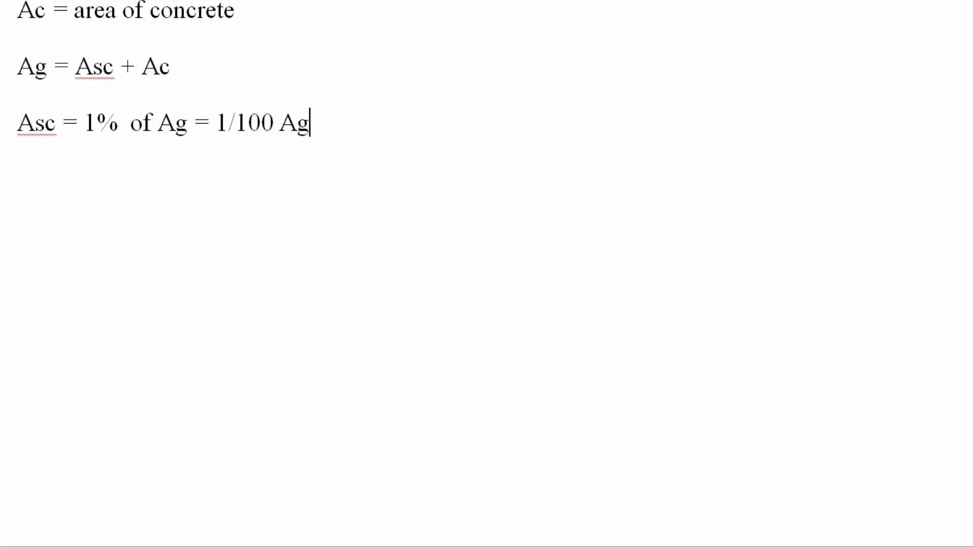
type(" = 0.01Ag")
key("ctrl+shift+Left")
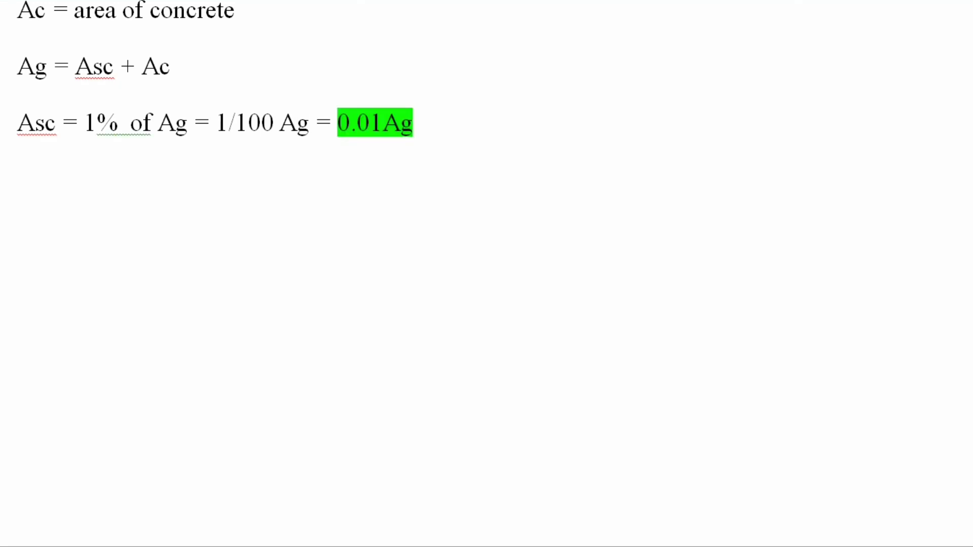
key("Return")
Write Ac = Ag - Asc = Ag - 0.01Ag = 0.99Ag and complete Pu = (0.4 Fck Ac) + (0.67 Fy Asc).
type("Ac =")
type("Ag -")
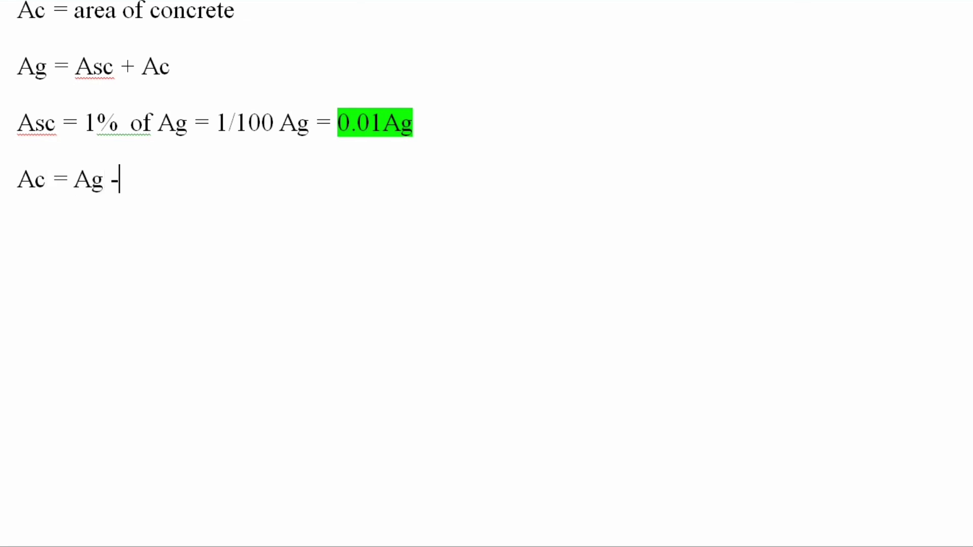
type(" Asc ")
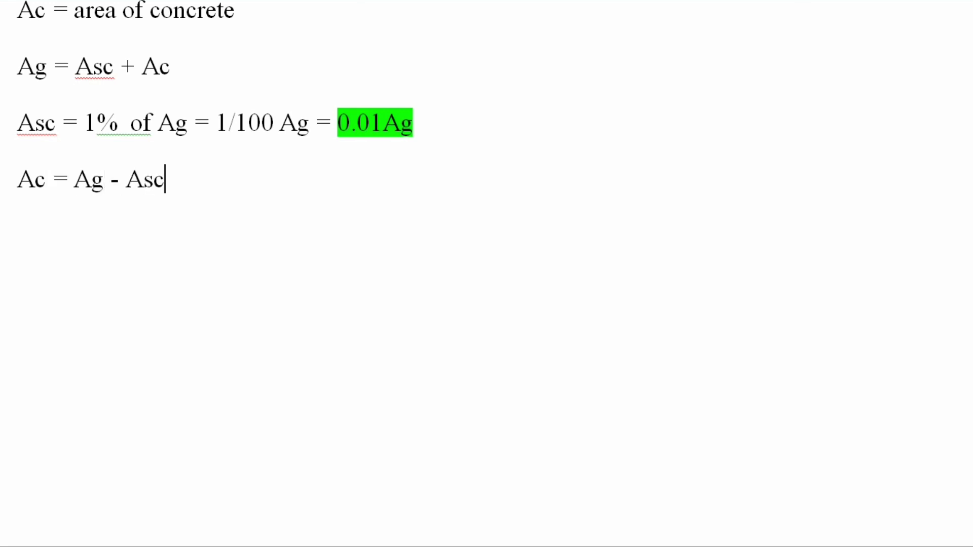
type("=")
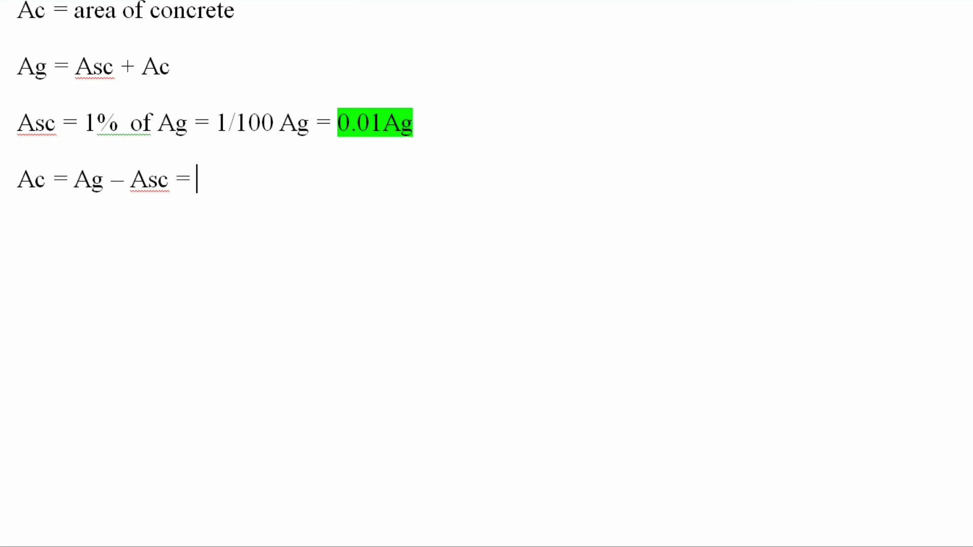
type(" Ag")
type(" - 0.")
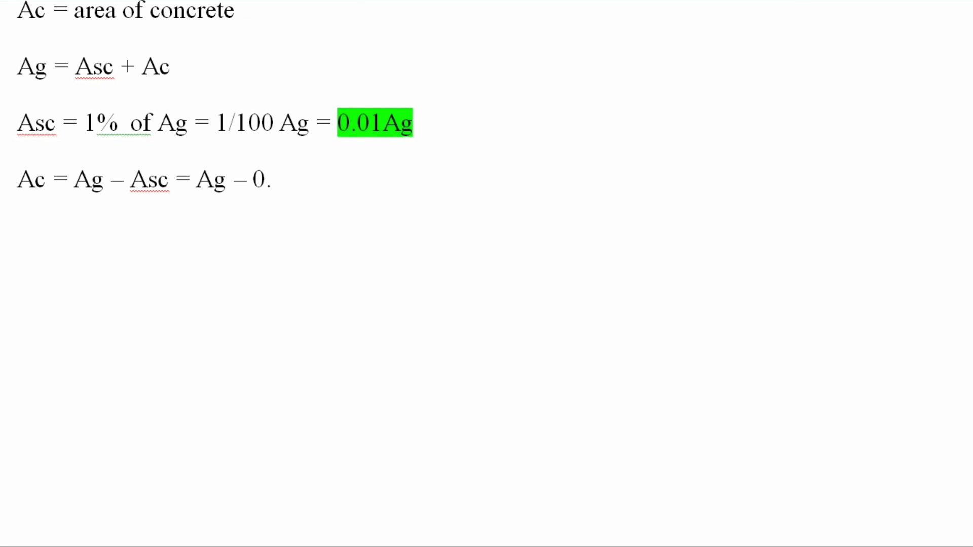
type("01")
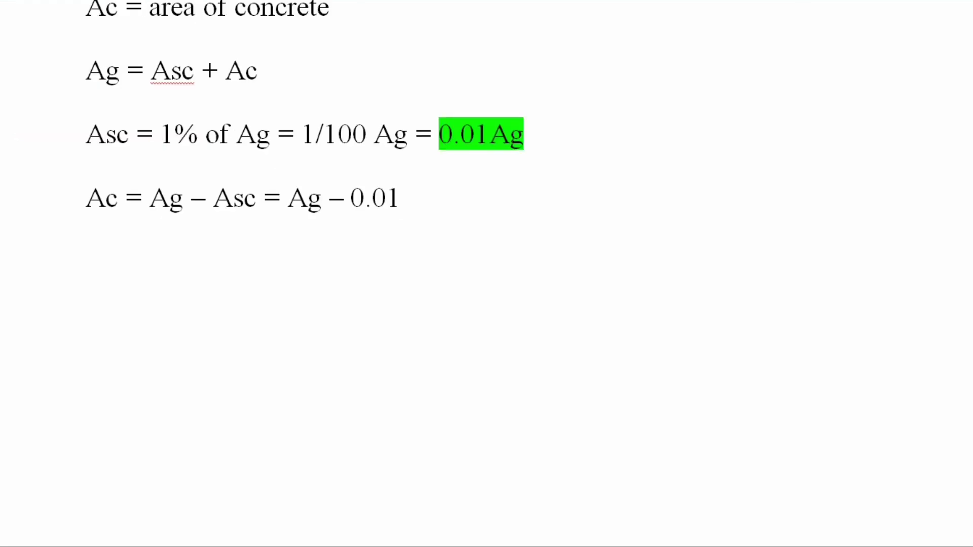
type("Ag")
type(" =")
type(" 0.99")
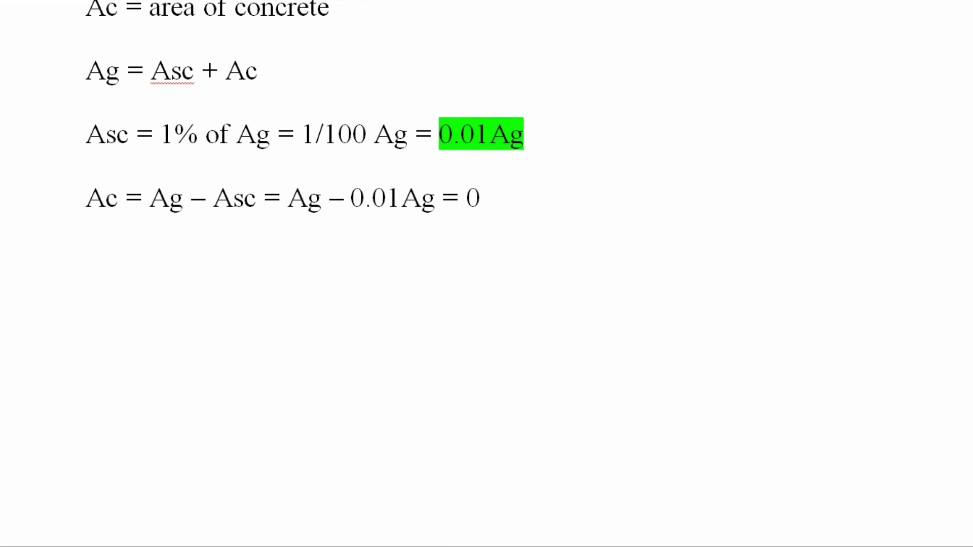
type("Ag")
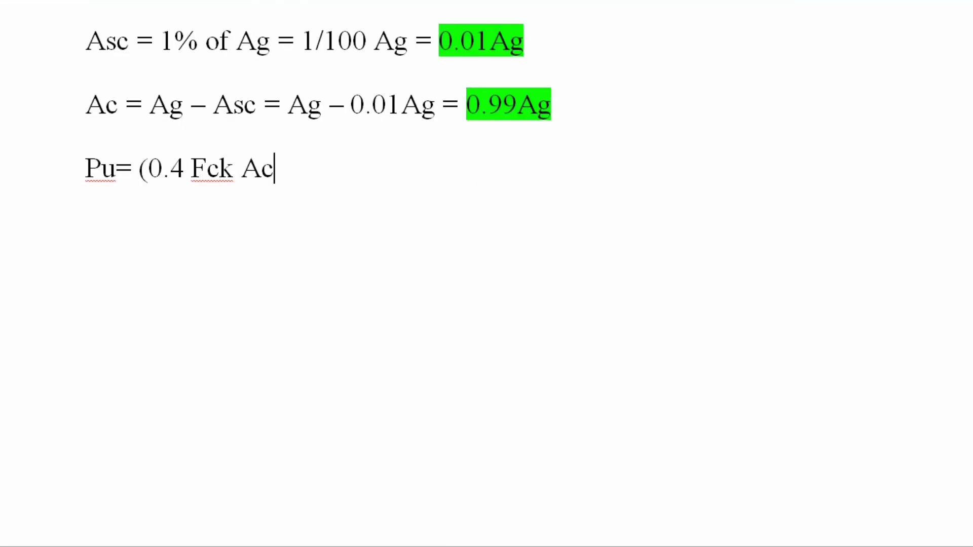
type(") + (0.6")
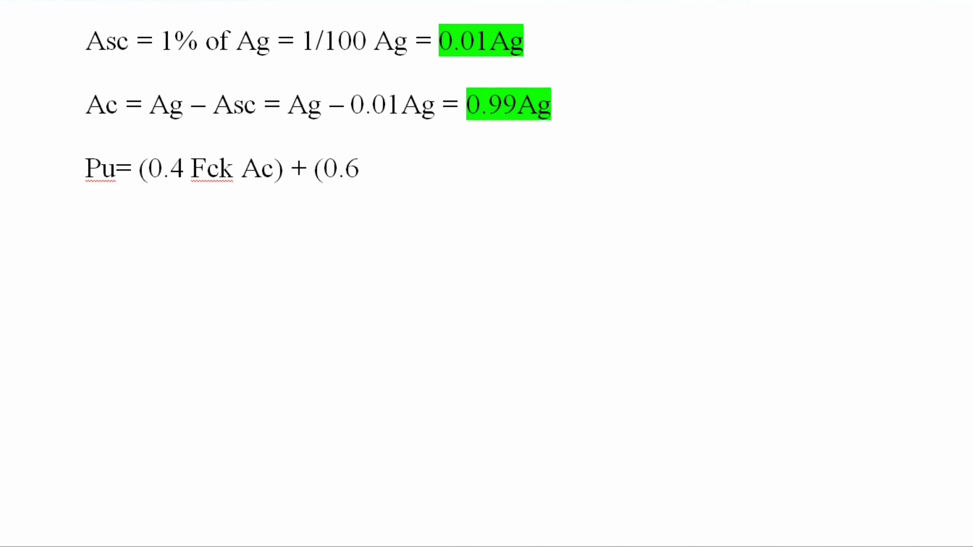
type("7 Fy Asc")
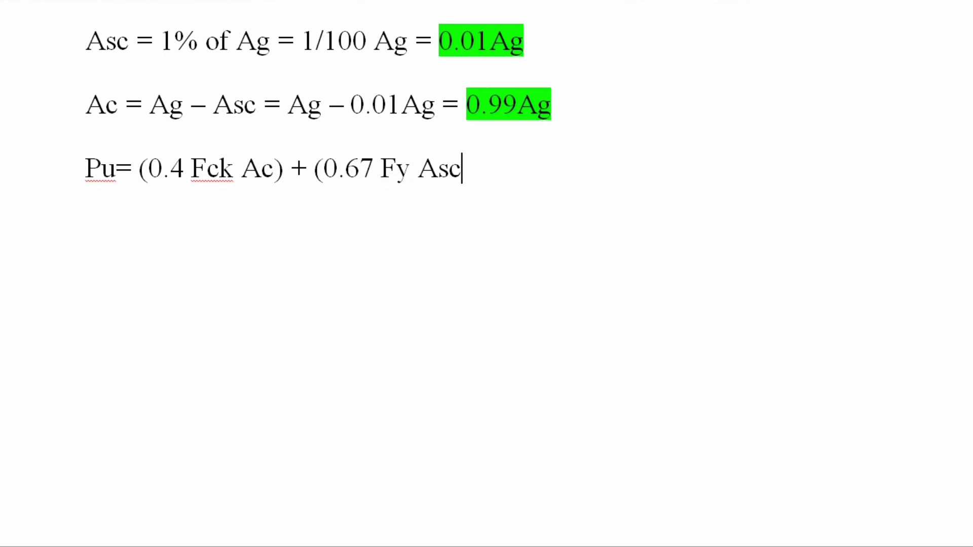
type(")")
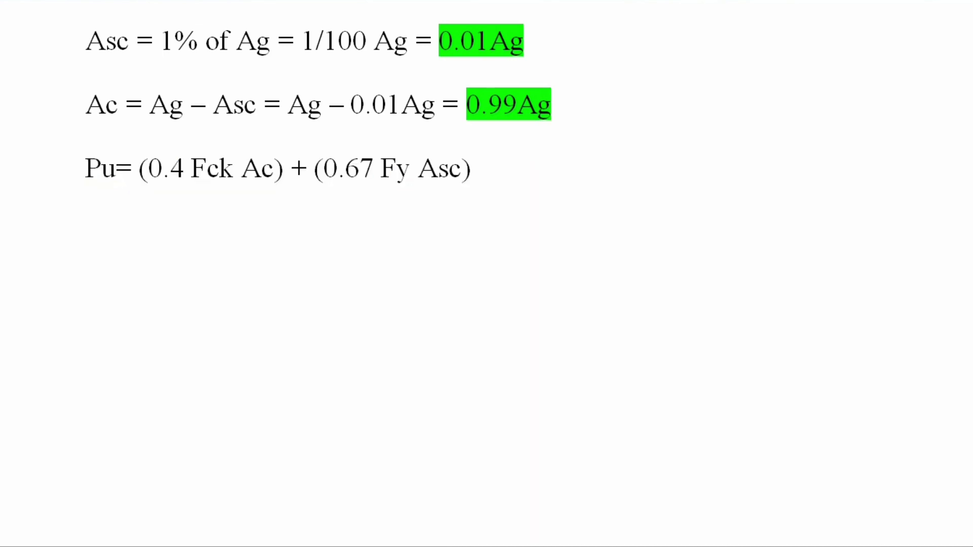
Substitute 1500x10³ = (0.4x20x0.99Ag) + (0.67x415x0.01Ag) = 10.7Ag, giving Ag = 140186.9mm².
key("Return")
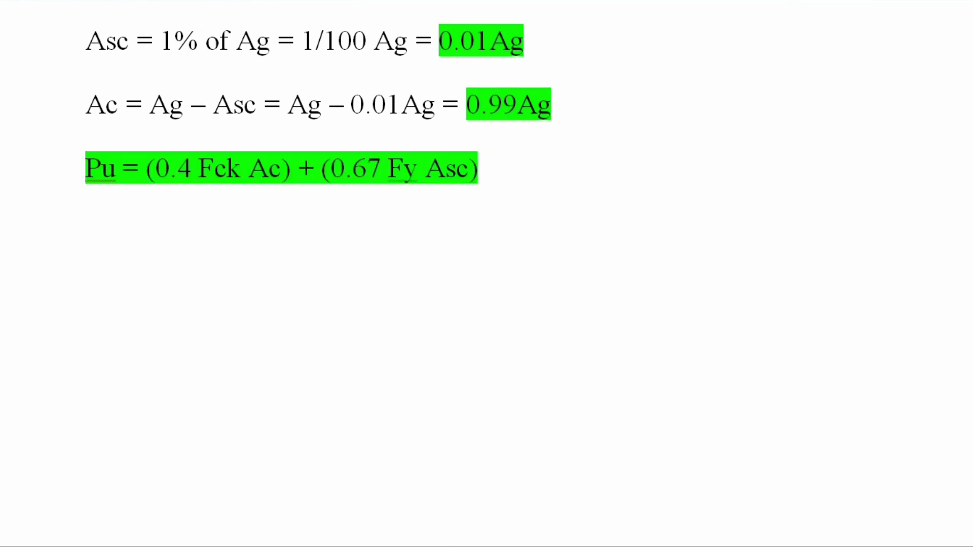
type("1500")
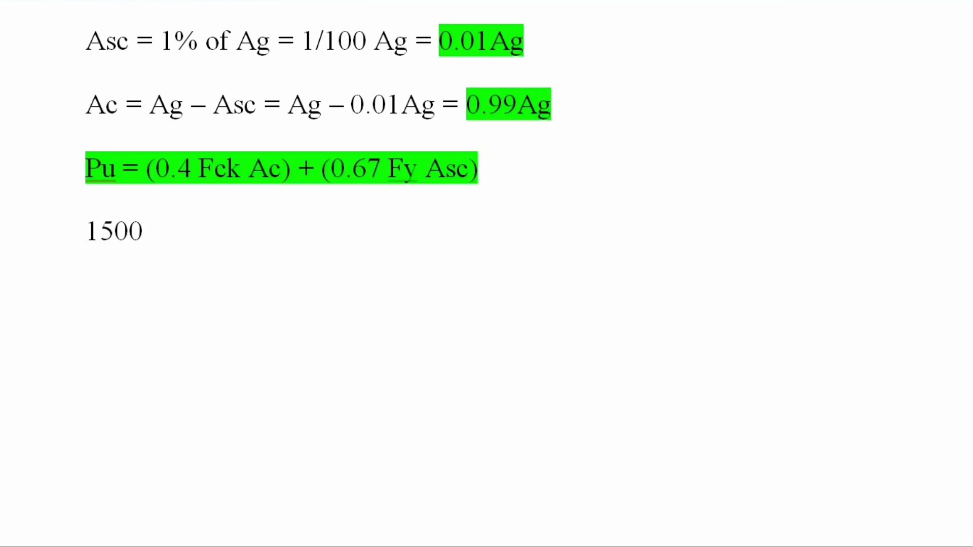
type("x10³ = ")
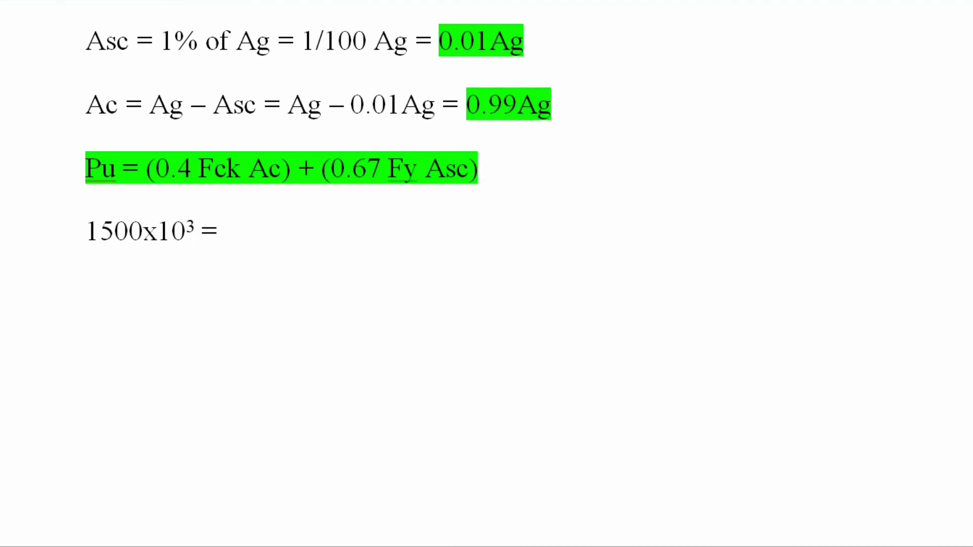
type("(0.4x20x")
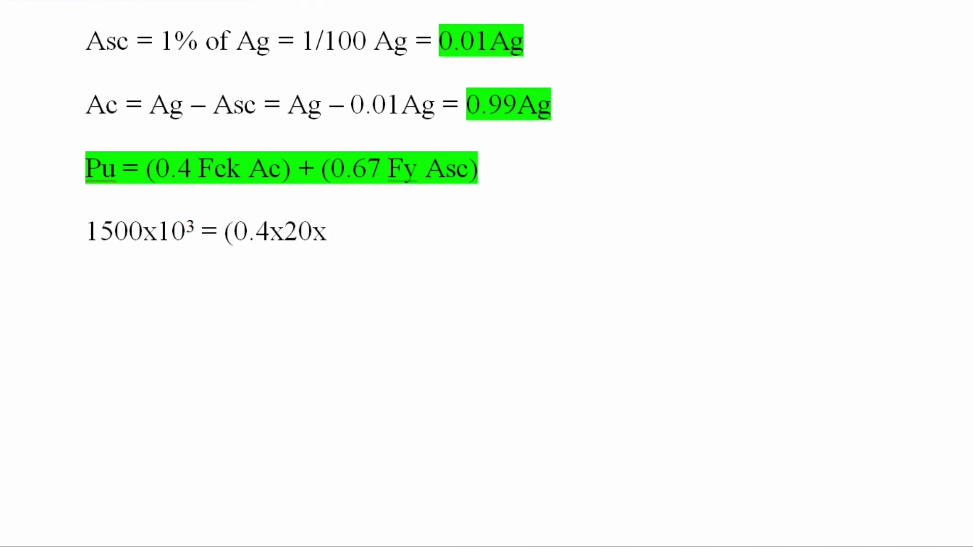
type("0.99A")
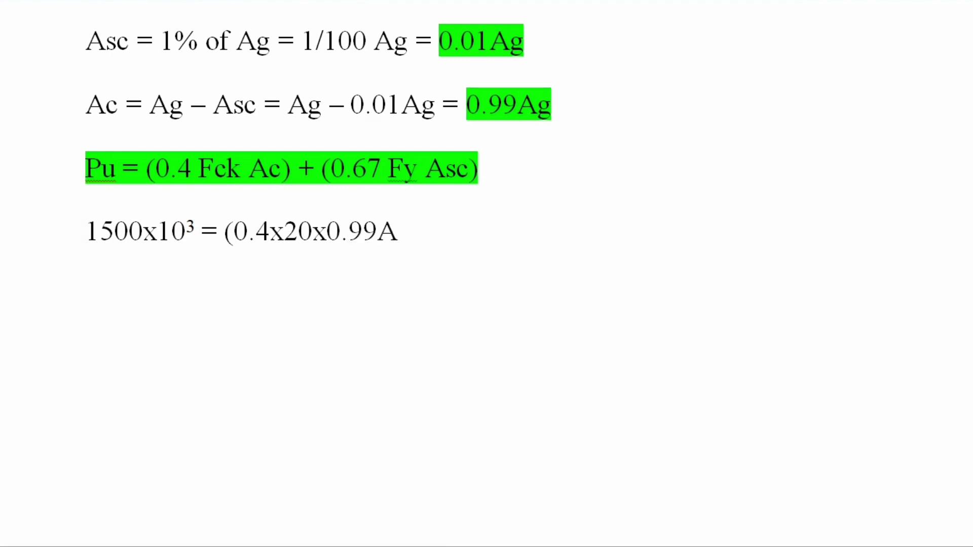
type("g)")
type(" +")
type(" (0.")
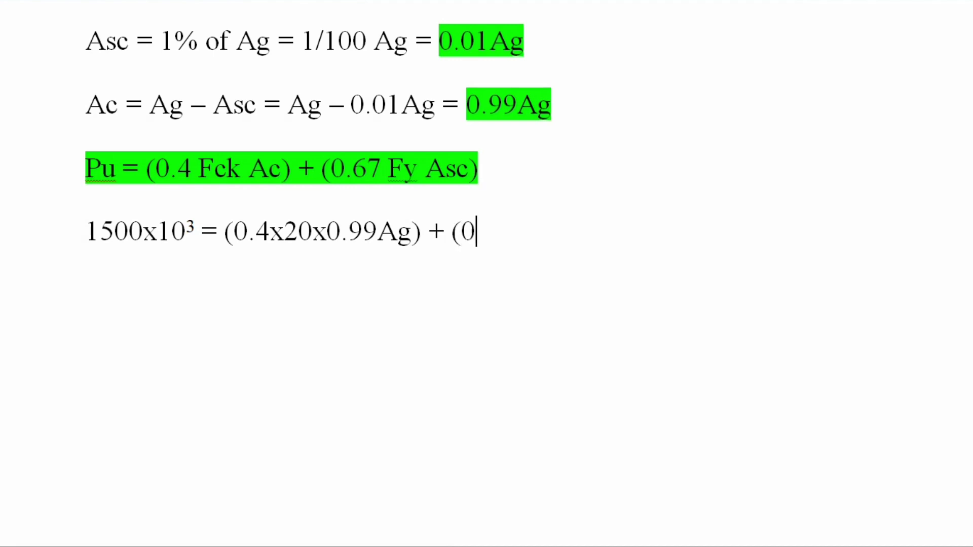
type("67x415x0.01Ag)")
key("Return")
type("1500x")
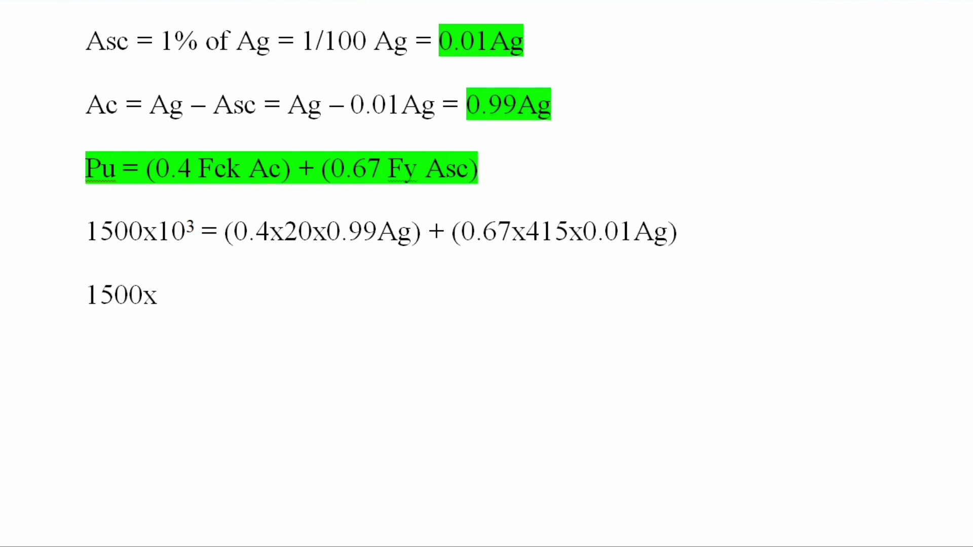
type("103 =")
type(" 7.92A")
type("g+2")
type(".78A")
type("g")
type(" = 10.7Ag ")
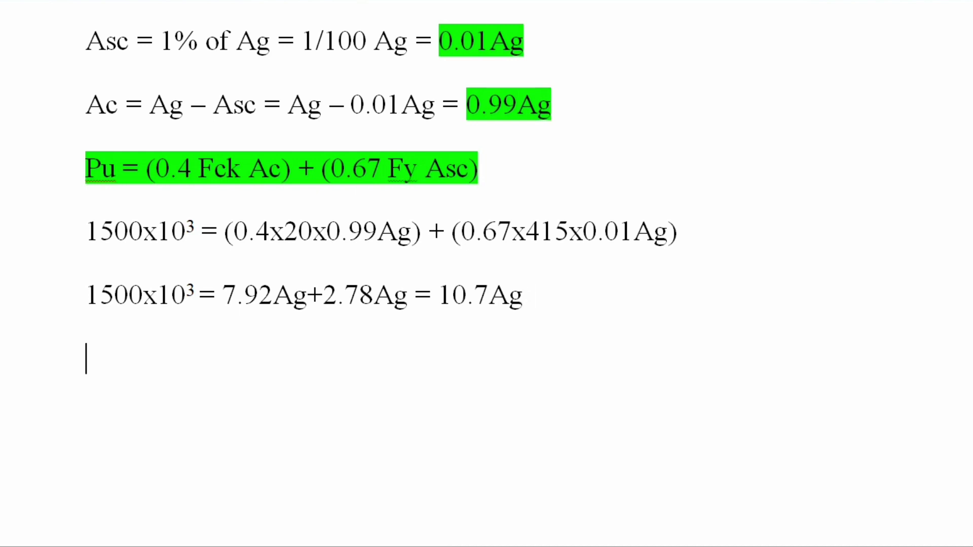
type("Ag = 150")
type("0x10")
type("3")
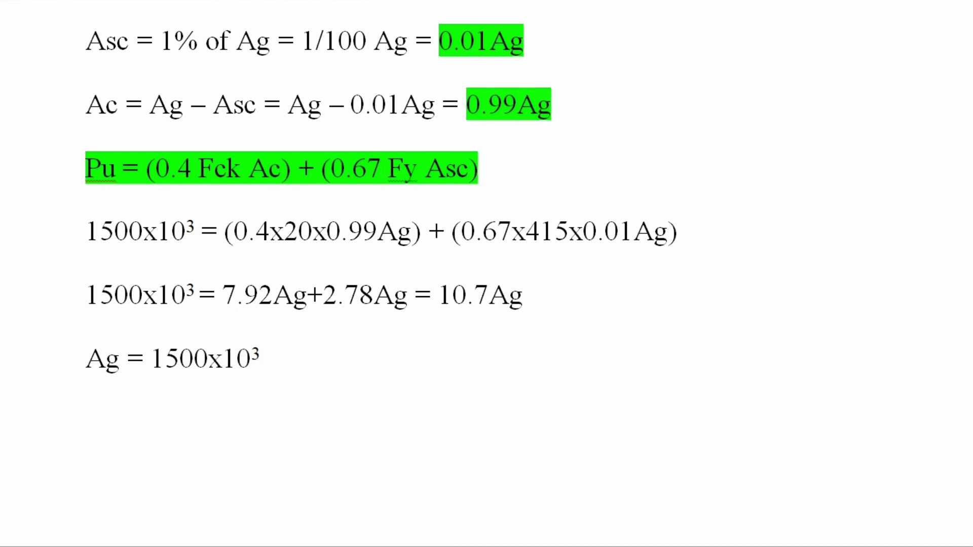
type("/10.7 = 140186")
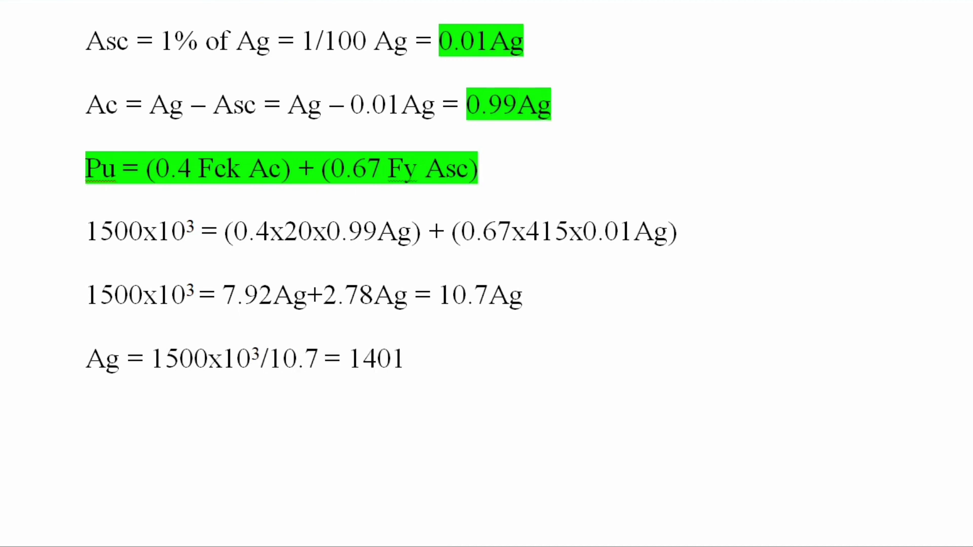
type(".9mm2")
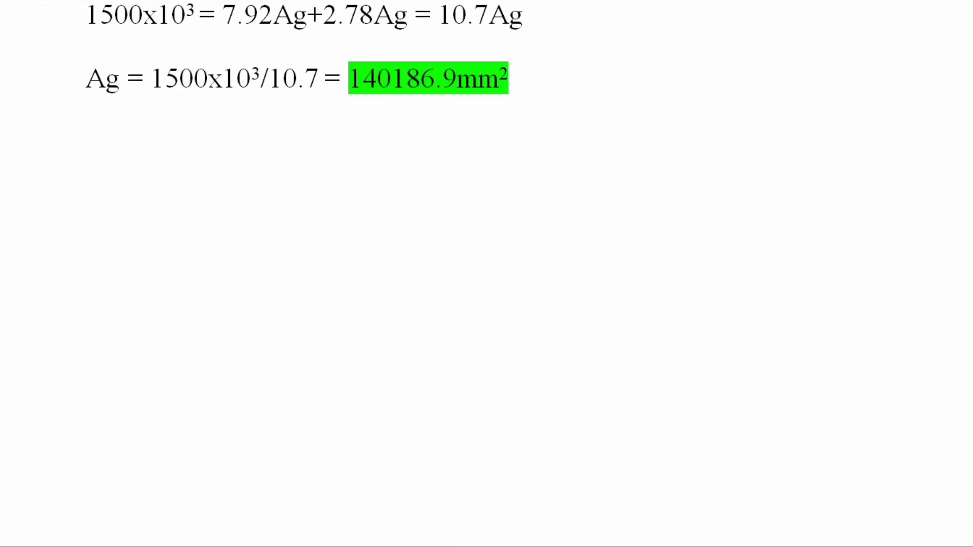
Solve Ag = (π/4)D² = 140186.9 for D = 422.46mm and provide a 430mm diameter column.
key("Return")
type("Ag")
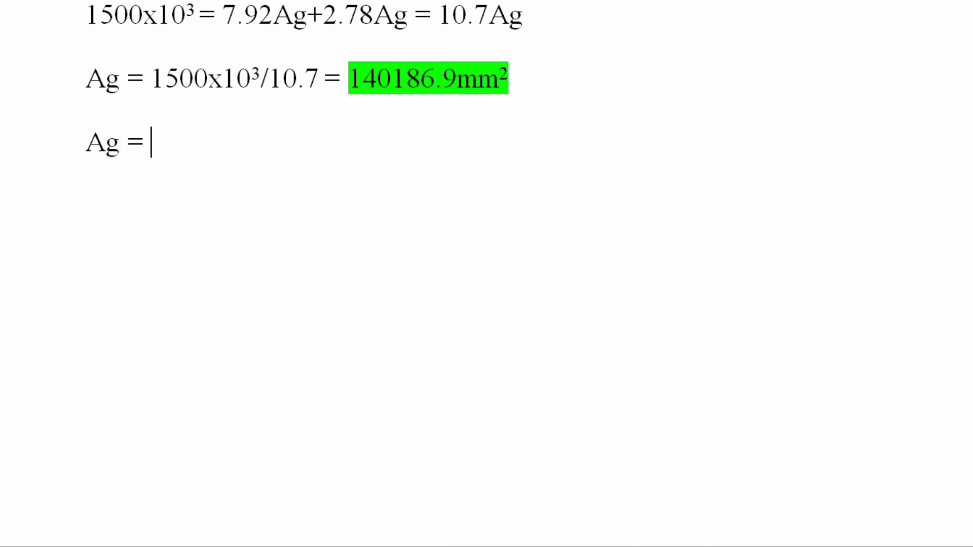
type(" = (π/4)D")
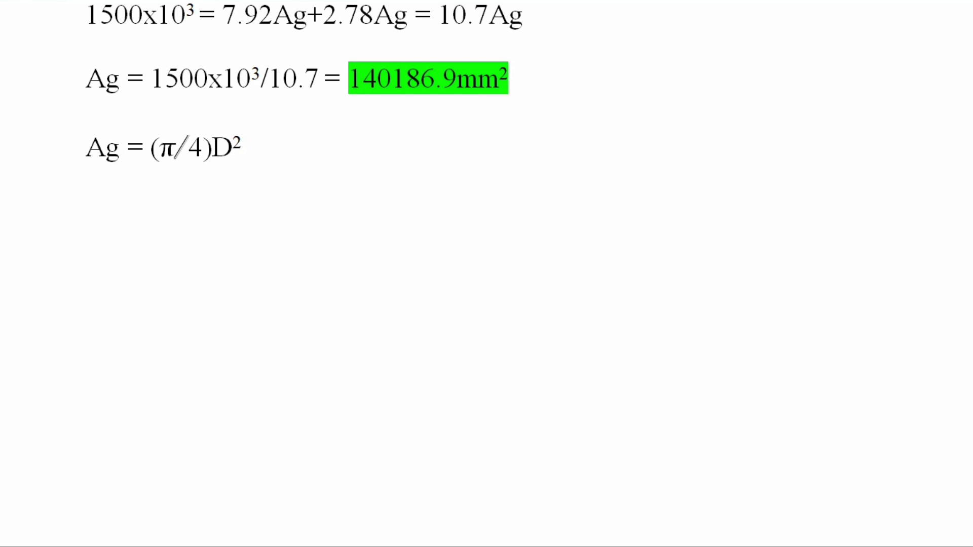
type("2")
key("Return")
type("140186.9 = (π/4) D²")
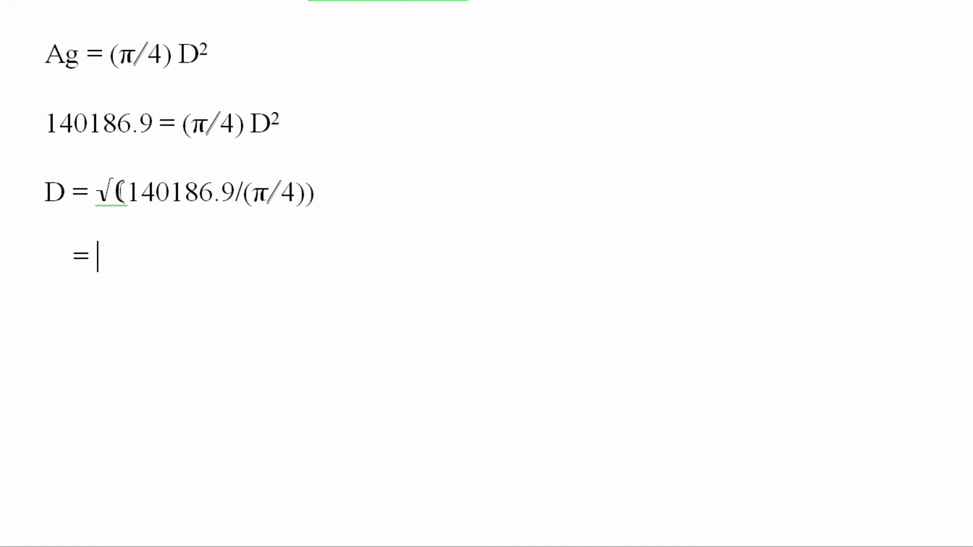
type("422")
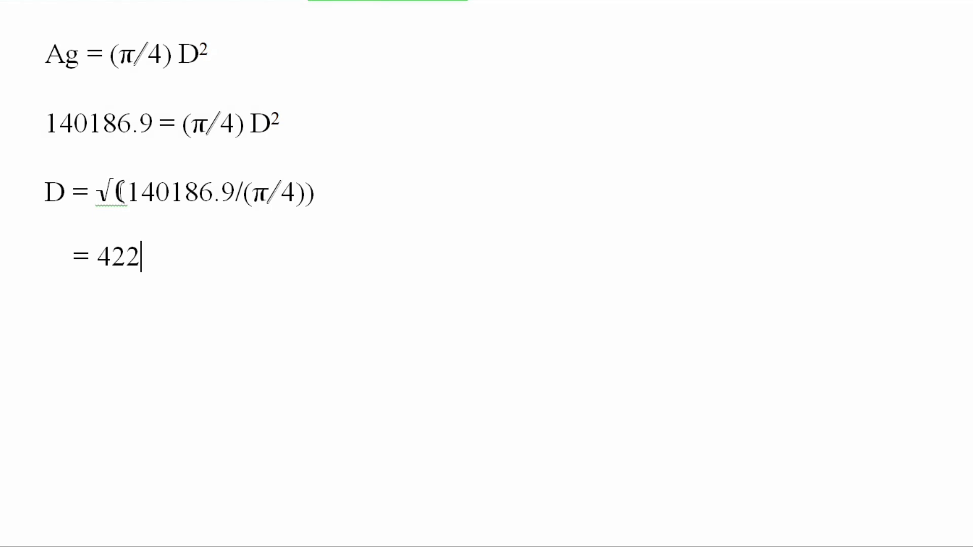
type(".46mm")
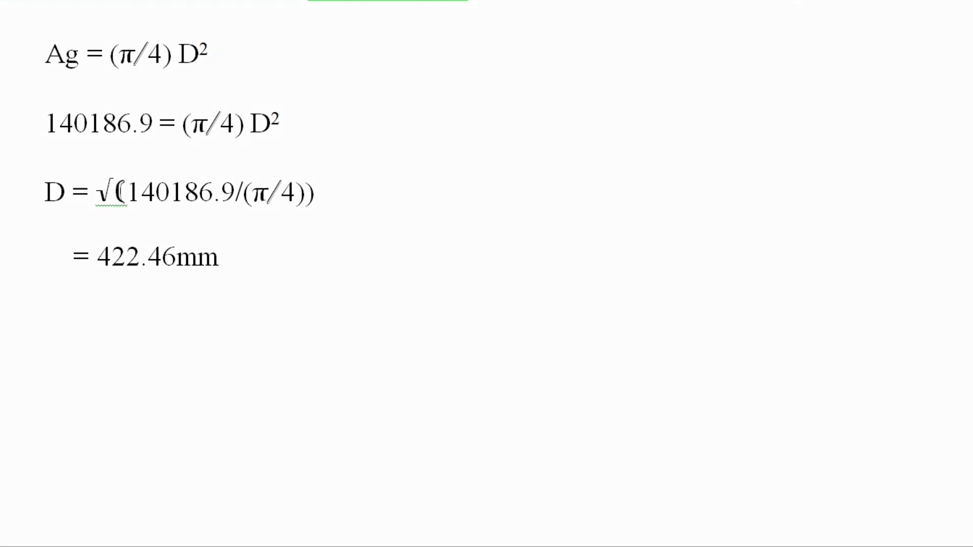
key("Return")
type("provide a circular section of 4")
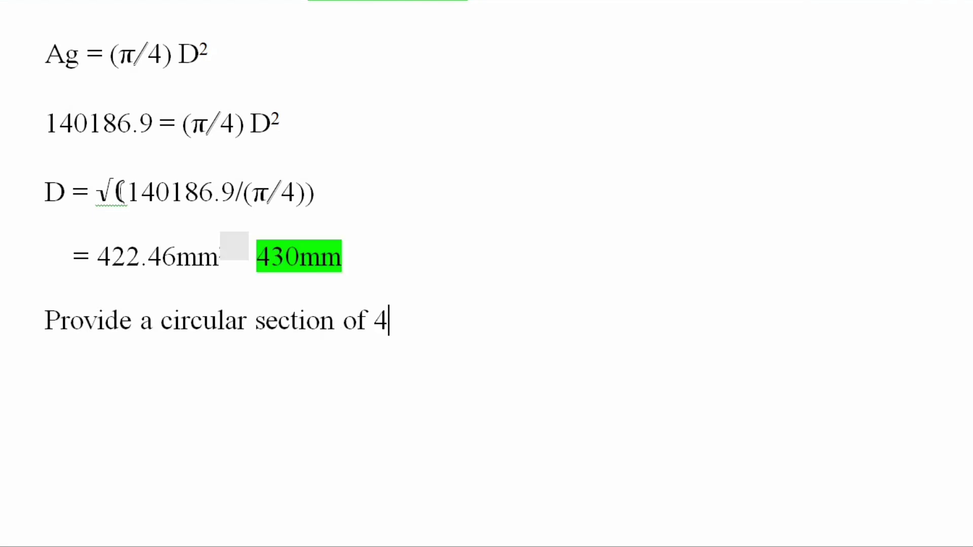
type("30mm diameter column")
Add the heading 'Design of longitudinal reinforcement' on a new line.
key("Return")
type("De")
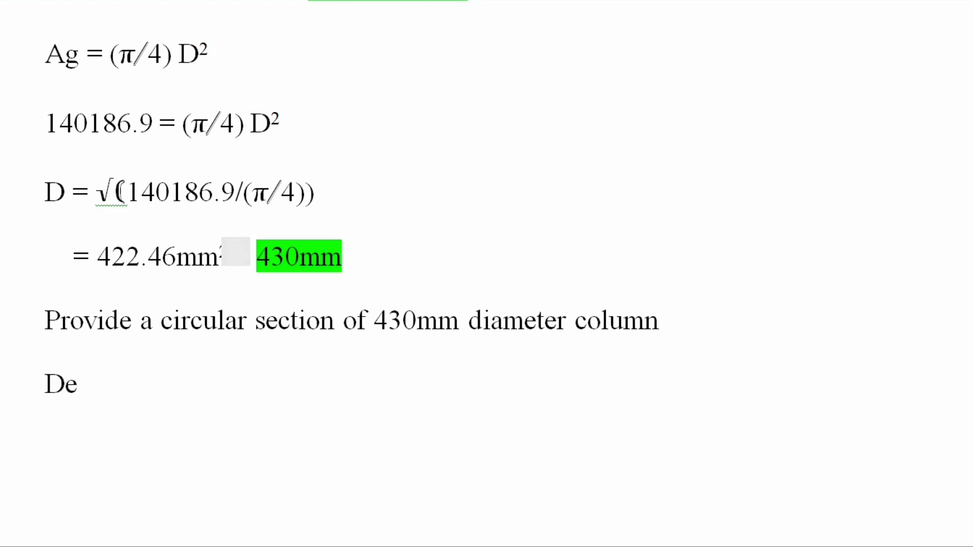
type("sign of")
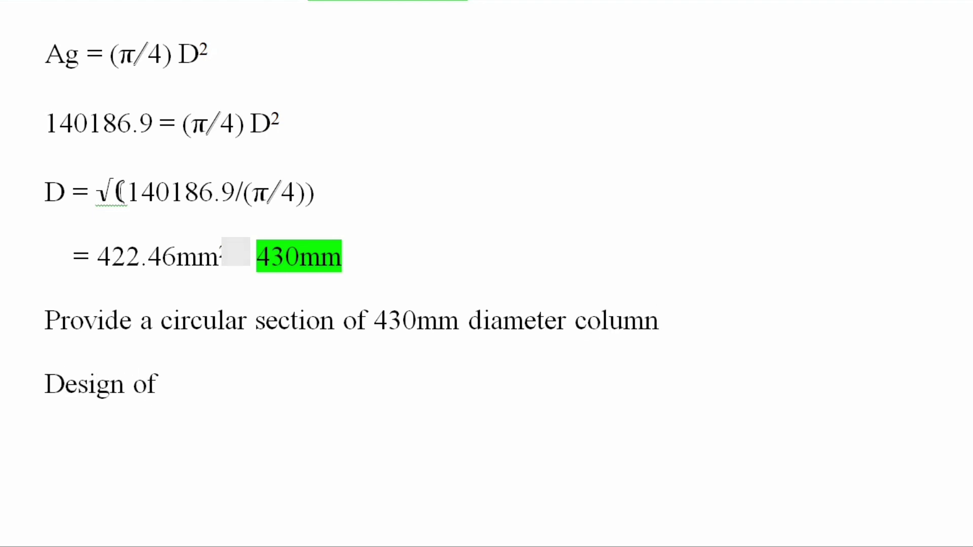
type(" longitudinal")
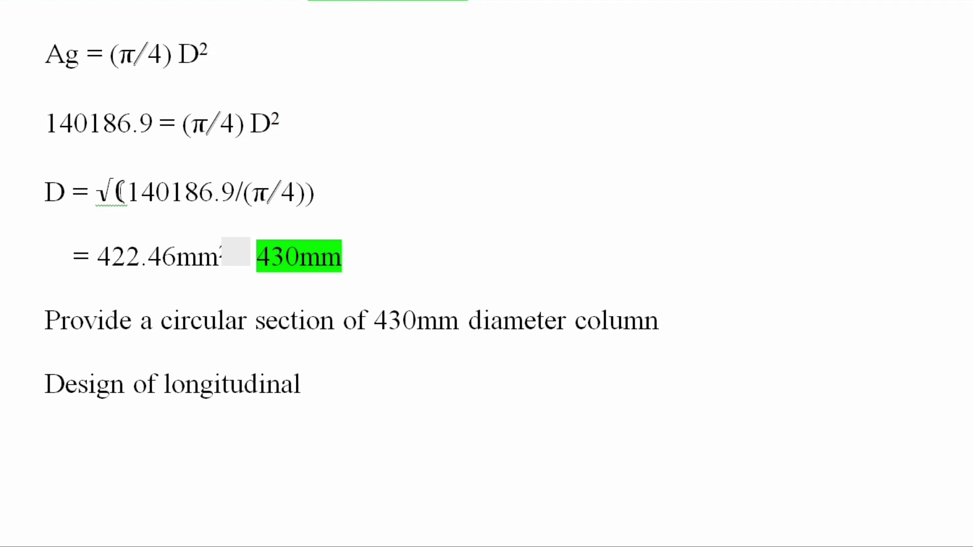
type(" reinforcemen")
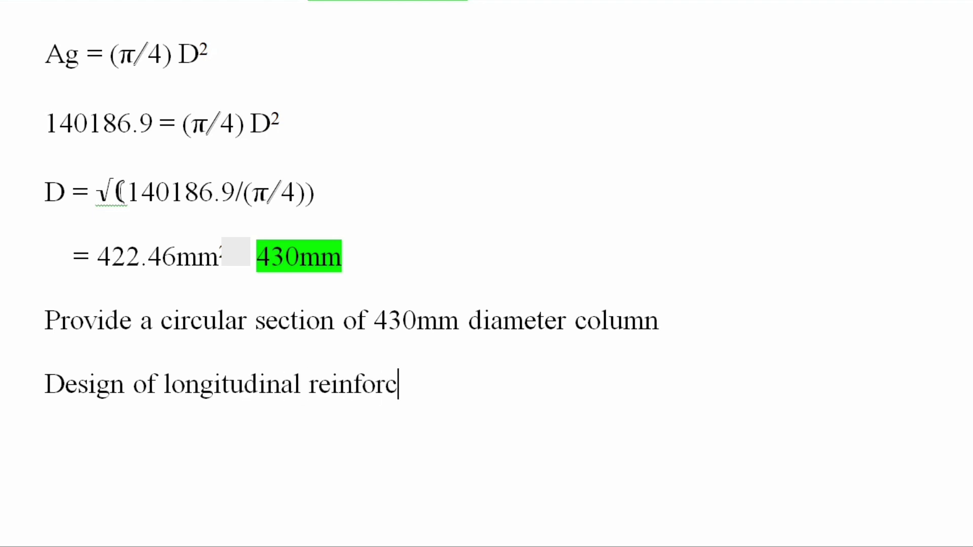
type("t")
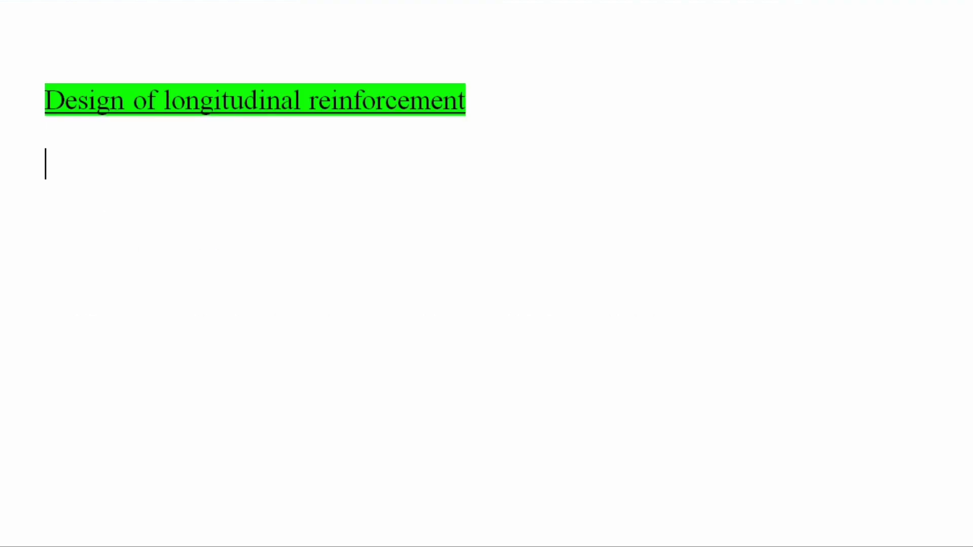
Write 'Area of longitudinal steel required, Asc = 0.01Ag = 0.1x (π/4x430²) = 1452.44mm²'.
type("Area")
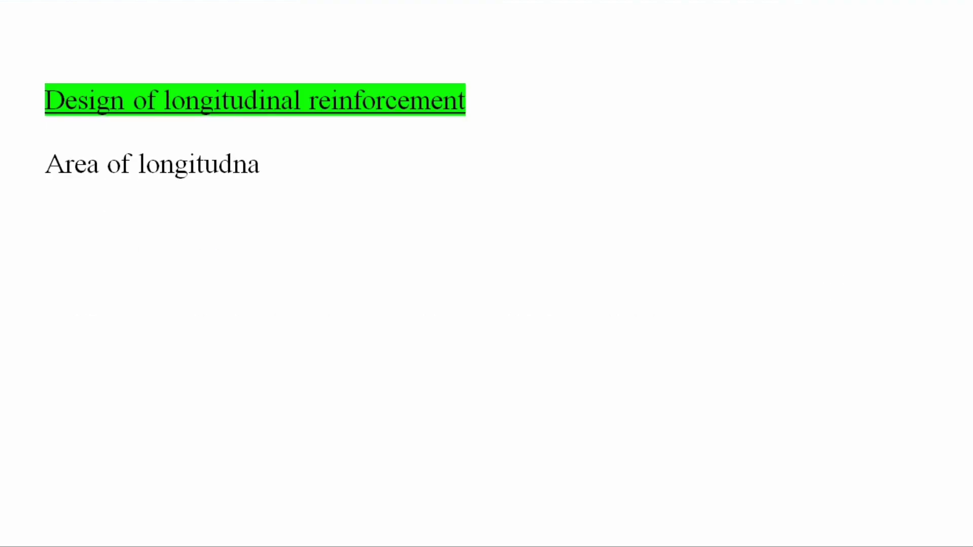
type(" of longitudinal steel required")
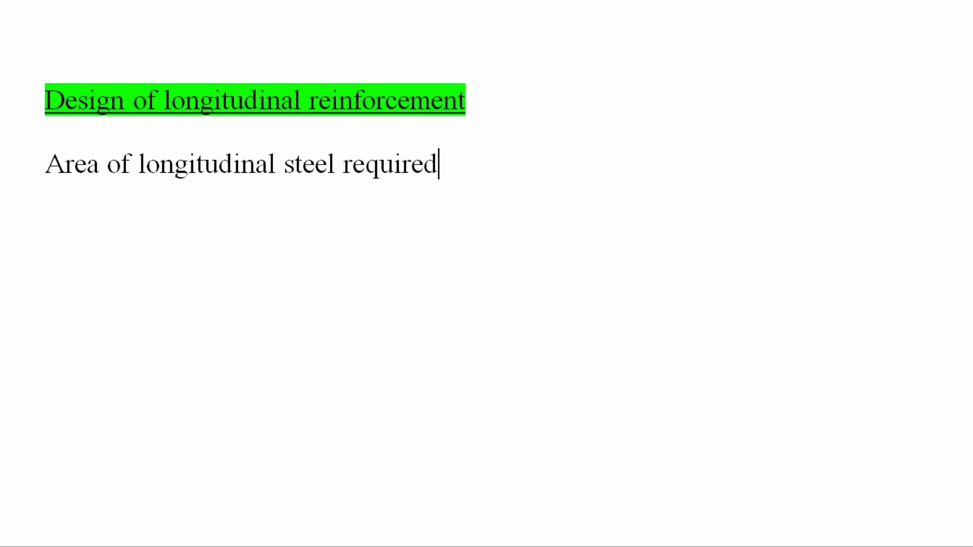
type(", Asc =")
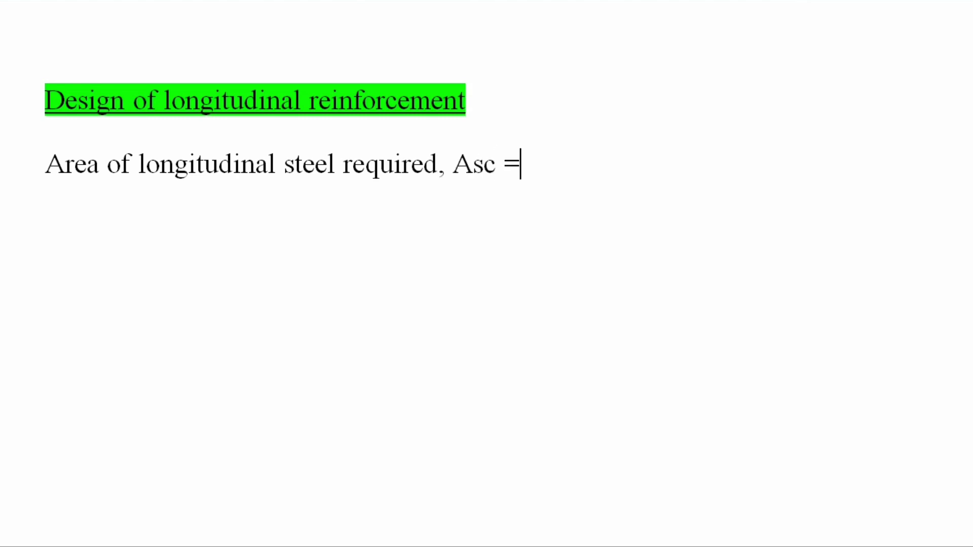
type(" 0.01Ag ")
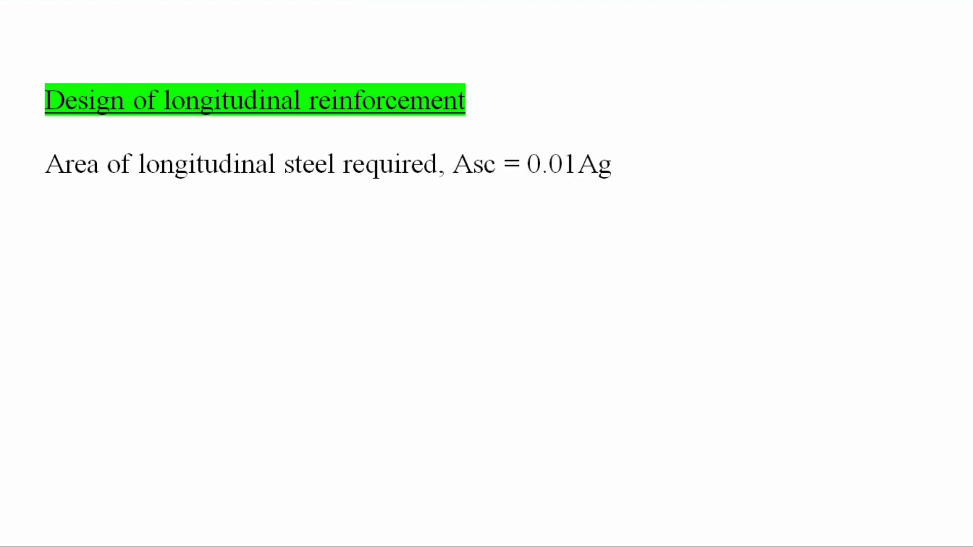
type("=")
type(" 0.1x (π/4x430")
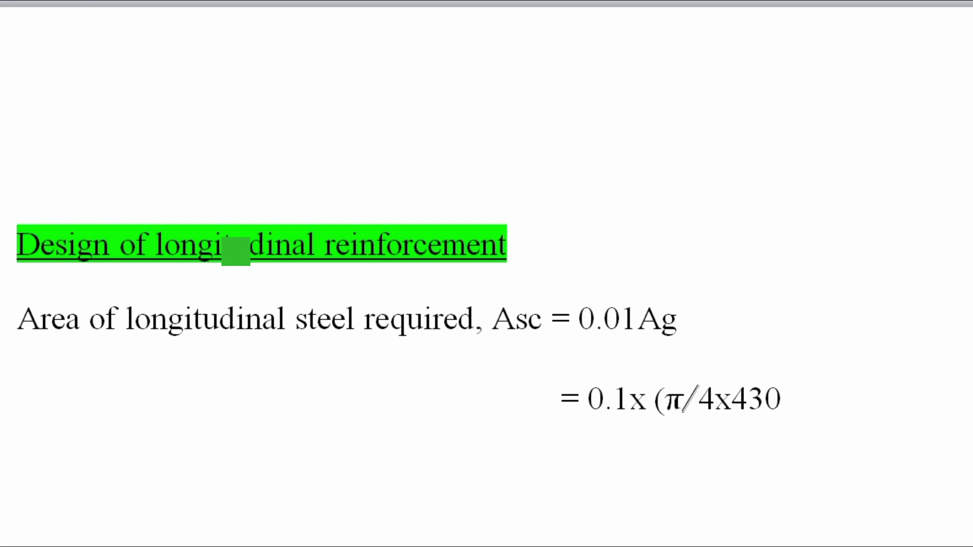
type("²) =")
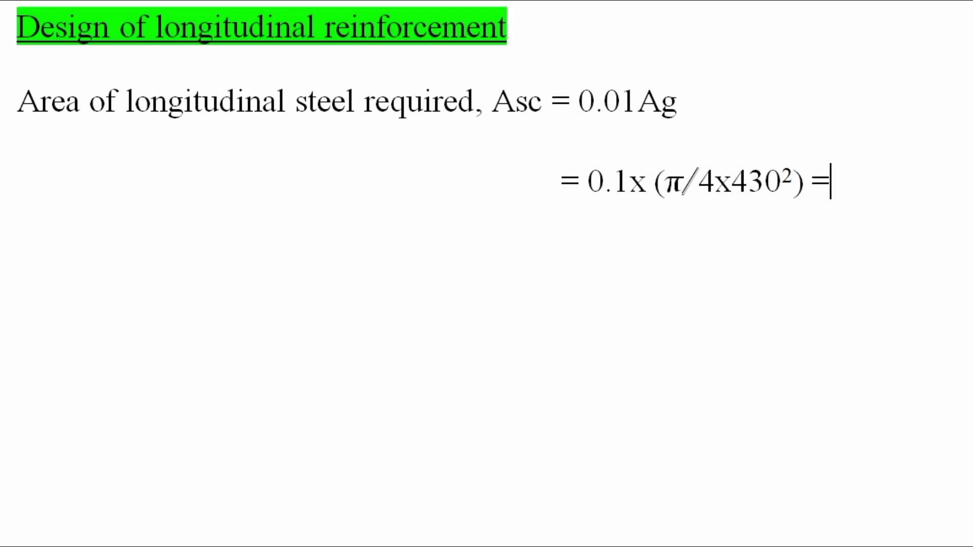
type(" 1452.44")
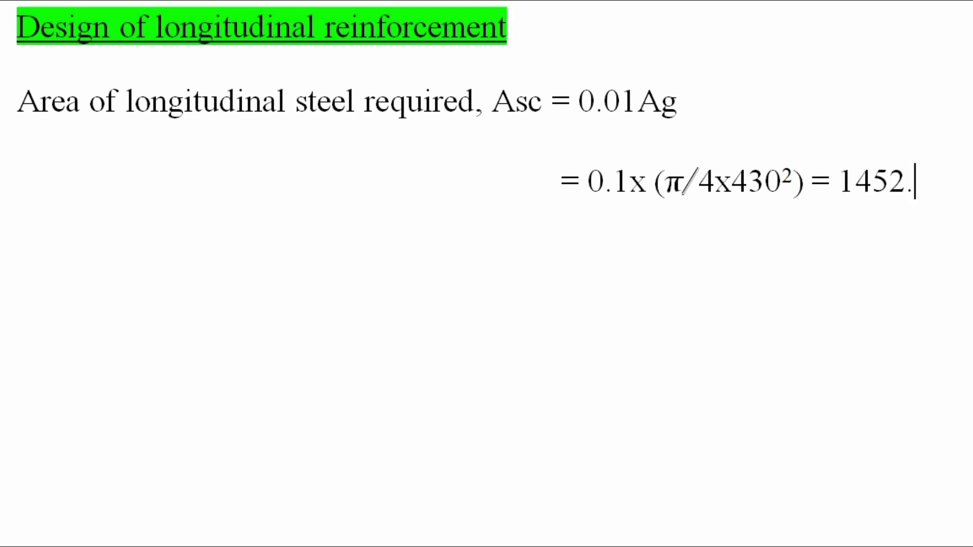
type("mm²")
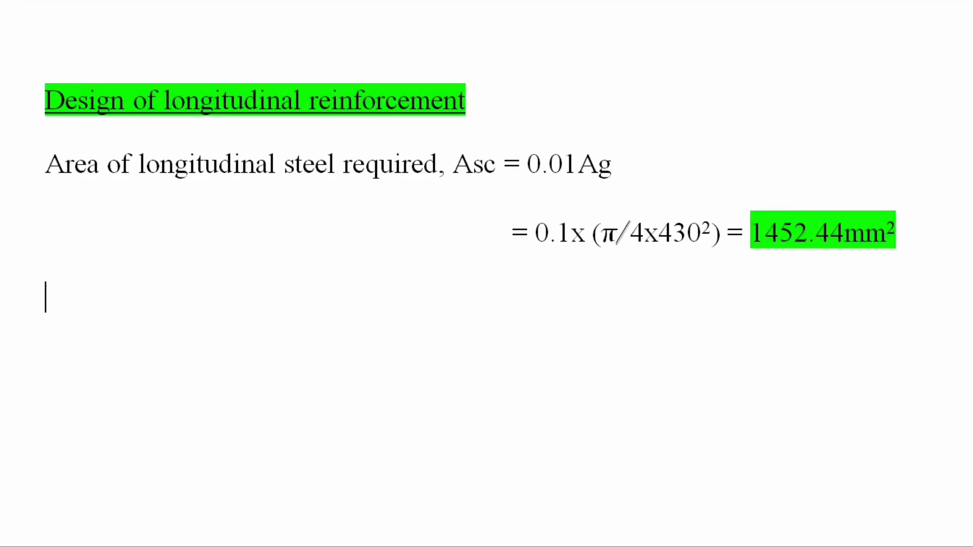
Note the 12mm minimum longitudinal bar diameter and begin the 16mm bars required line.
type("Minimum diame")
type("ter of longitudinal steel ")
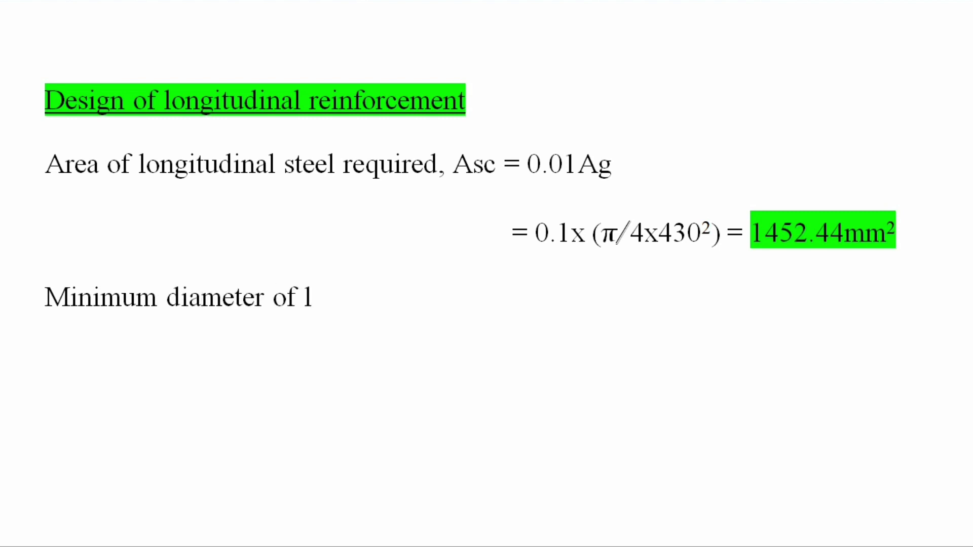
type("= 12mm")
key("Return")
type("Using 16mm dia bars, number of bars")
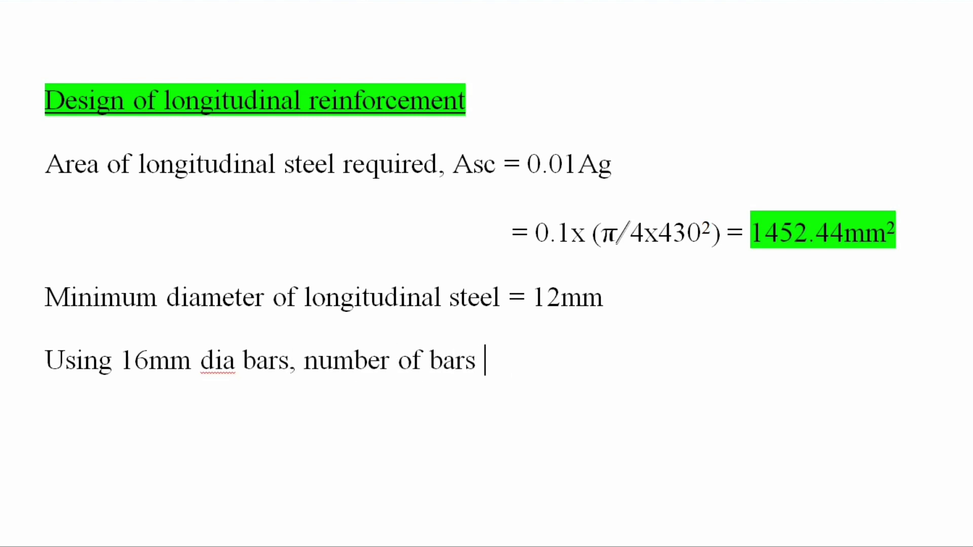
type("required")
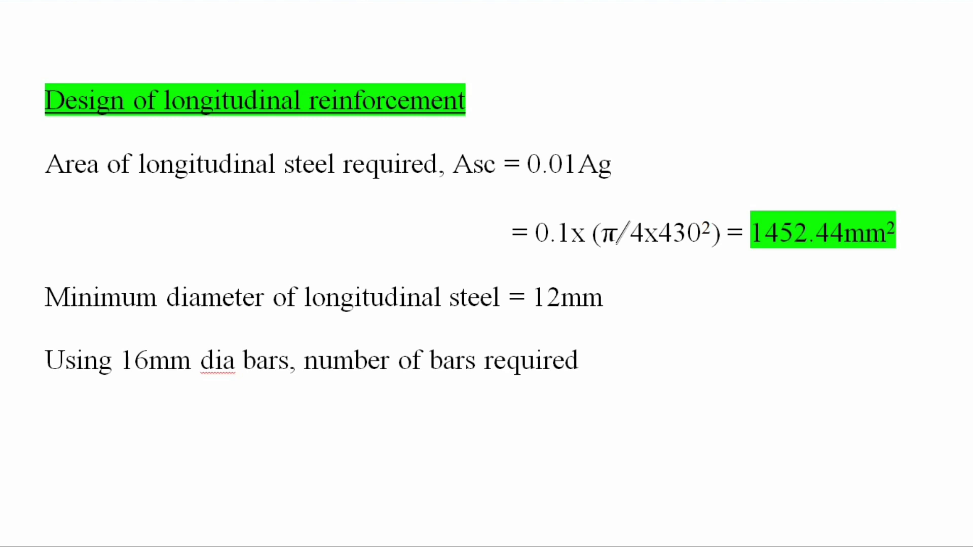
Add the bar count formula = 1452.4/ (π/4x16²) with a superscript 2.
key("Tab")
key("Tab")
type("= 1452.4")
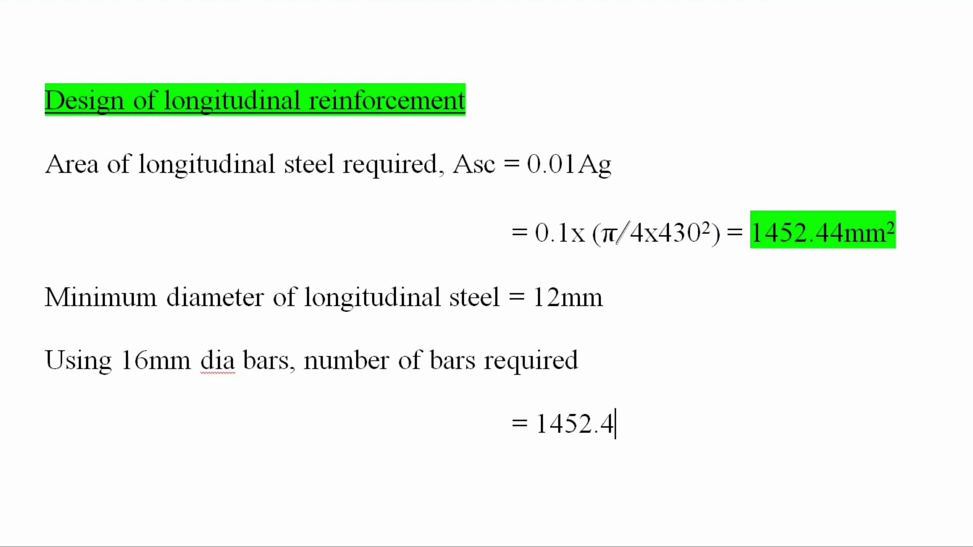
type("/ (")
type("π/4")
type("x16")
key("ctrl+shift+equal")
type("2")
key("ctrl+shift+equal")
type(")")
Give the result =7.28 = 8nos with 8nos highlighted green, then start a new line.
key("Return")
type("=")
scroll(487, 275, "down", 5)
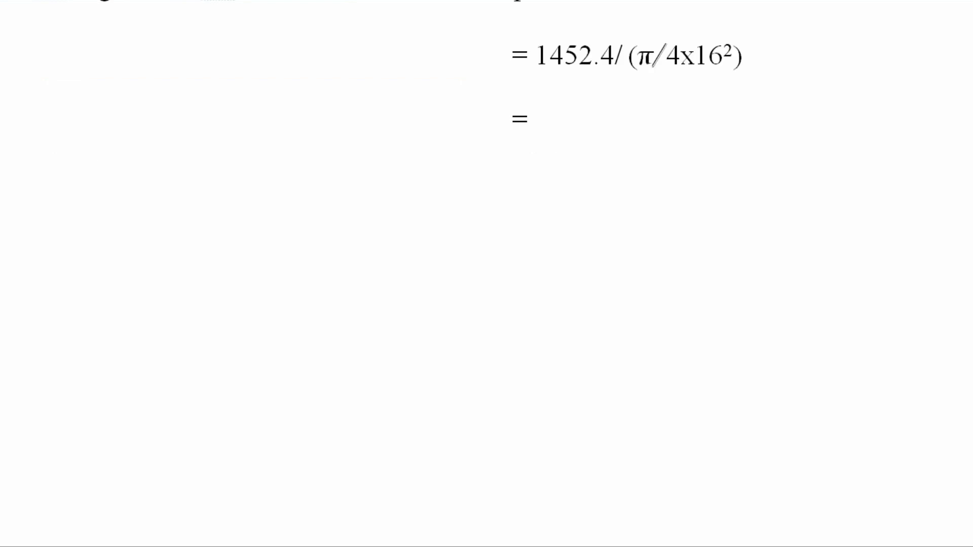
scroll(487, 274, "up", 2)
type("7.28 = 8nos")
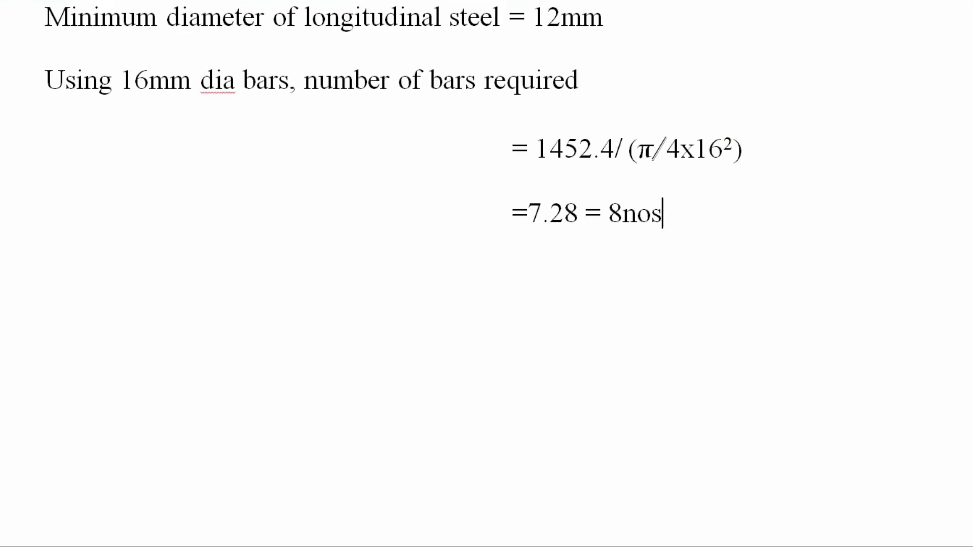
key("ctrl+shift+Left")
key("ctrl+alt+h")
key("End")
key("Return")
State 'provide 8nos 16mm diameter bars as longitudinal steel' and start a new line.
type("pr")
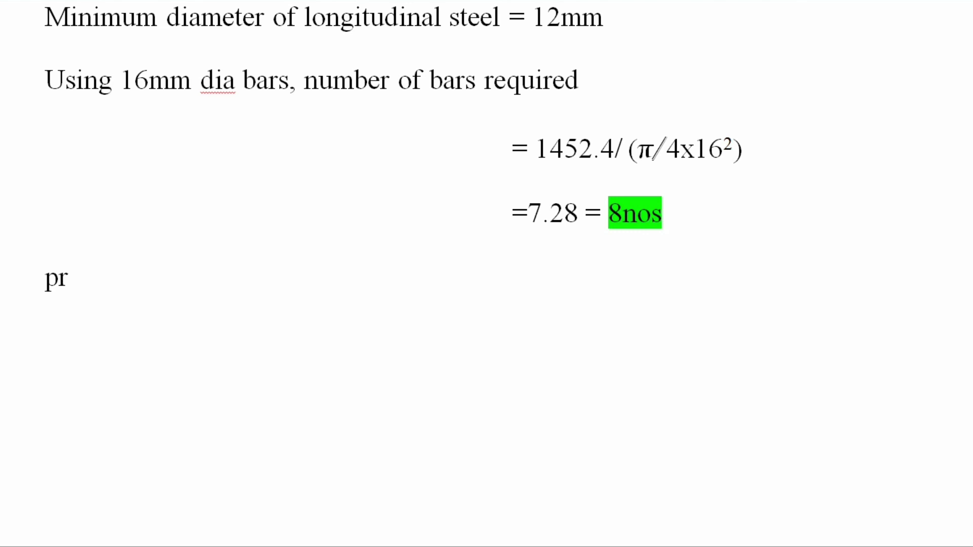
type("ovide 8nos")
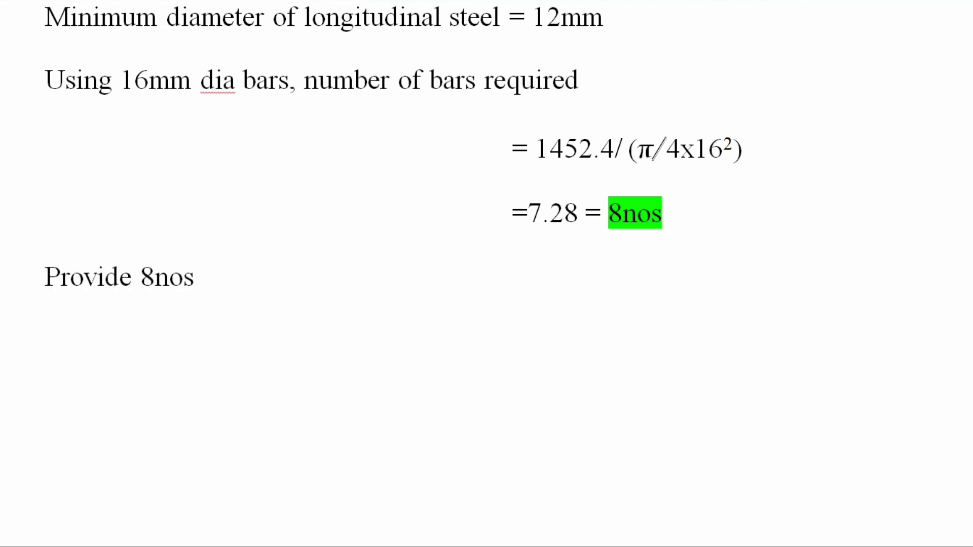
type(" 16mm diameter ")
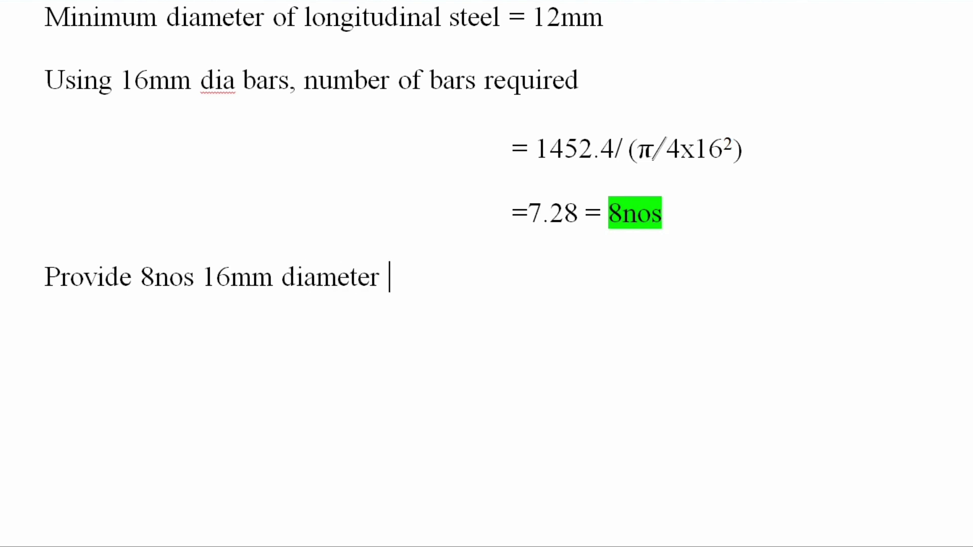
type("bars as longi")
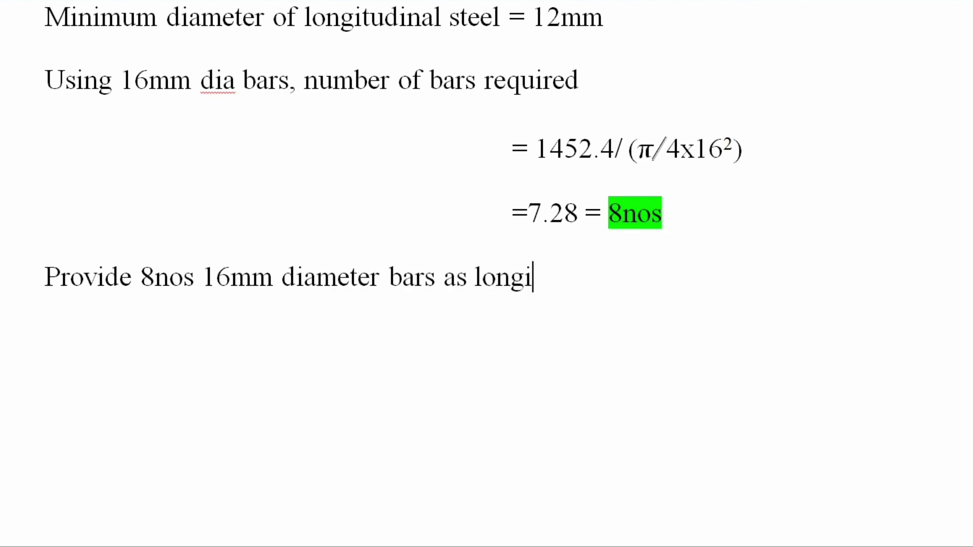
type("tudinal steel")
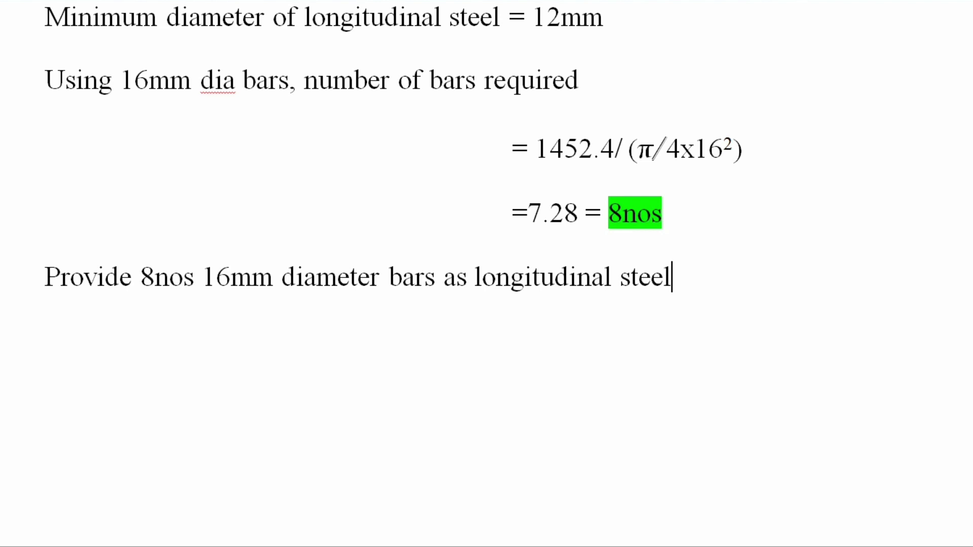
key("Return")
scroll(486, 274, "down", 3)
State the 40mm clear cover, bar circle (430- 2x40 - 16) = 334mm, and spacing πx334/8 = 131mm.
type("With")
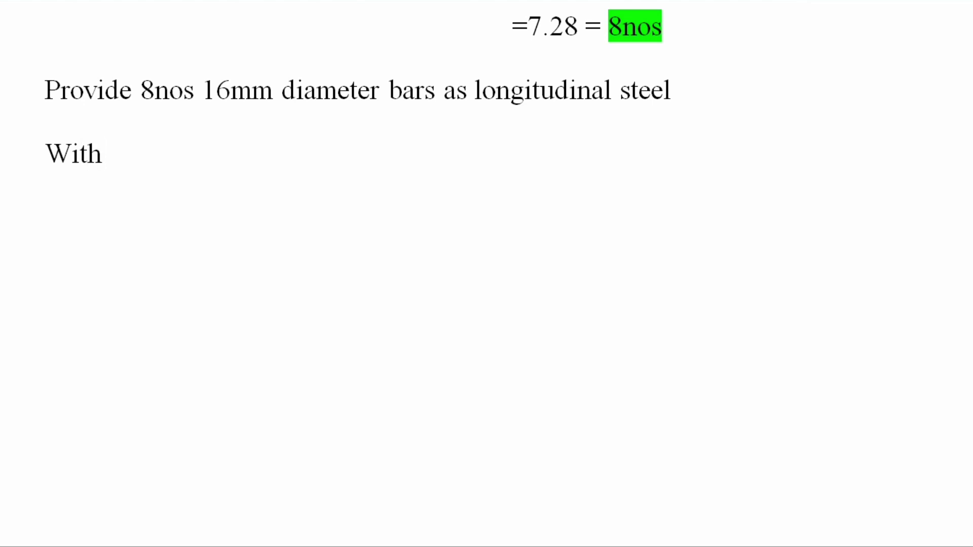
type(" a clear cover")
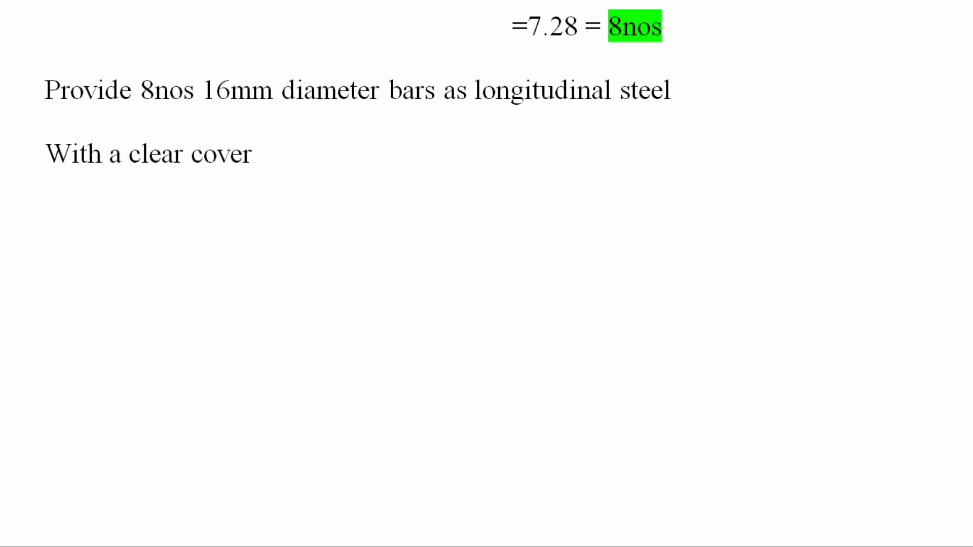
type(" of 40mm")
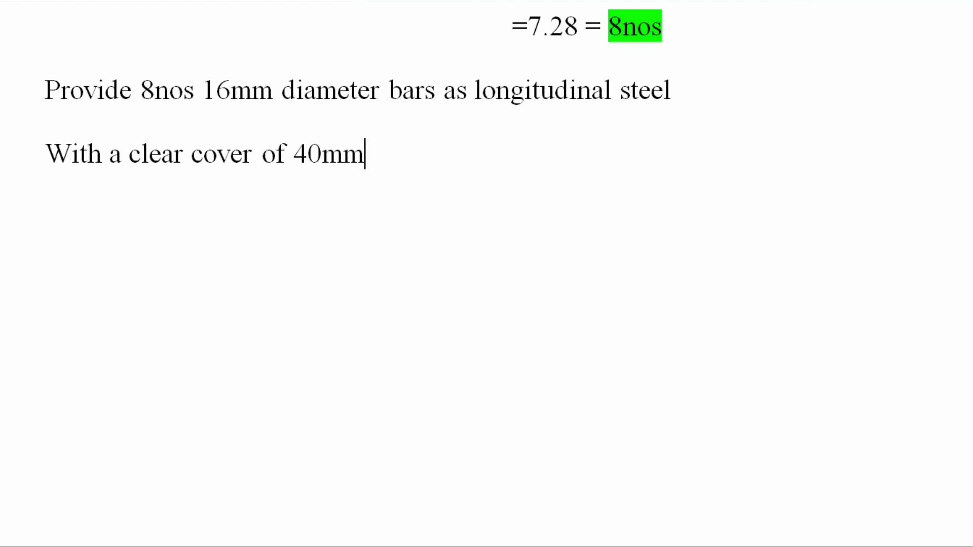
type(" the bars ")
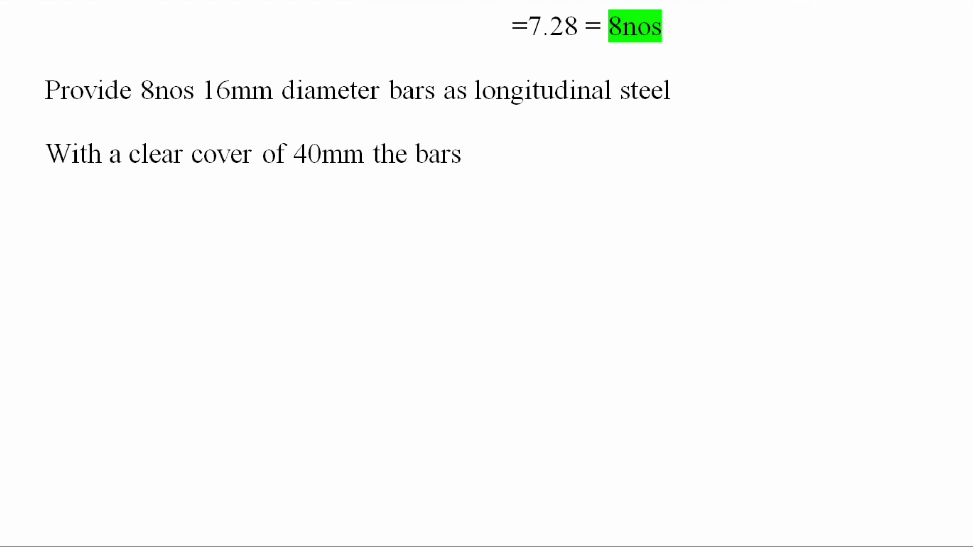
type("are arra")
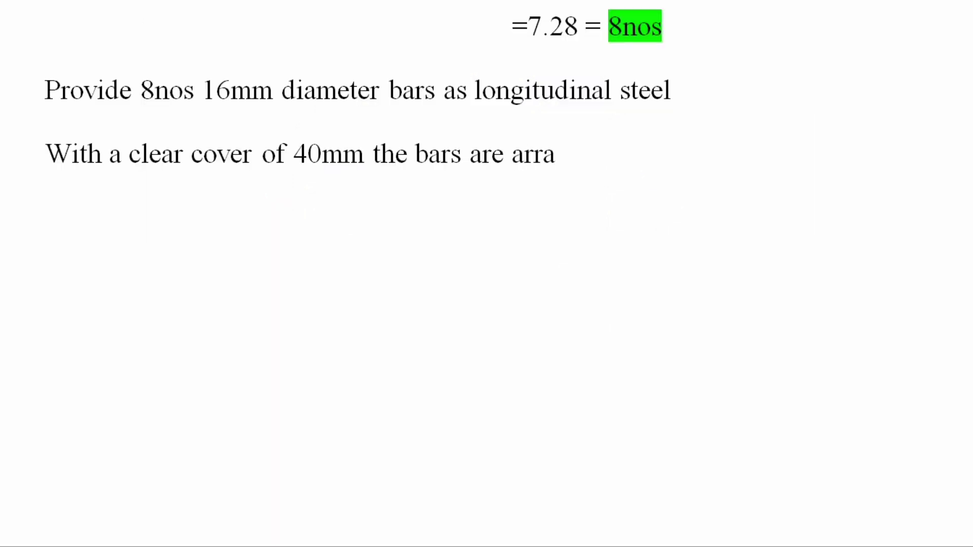
type("circle of")
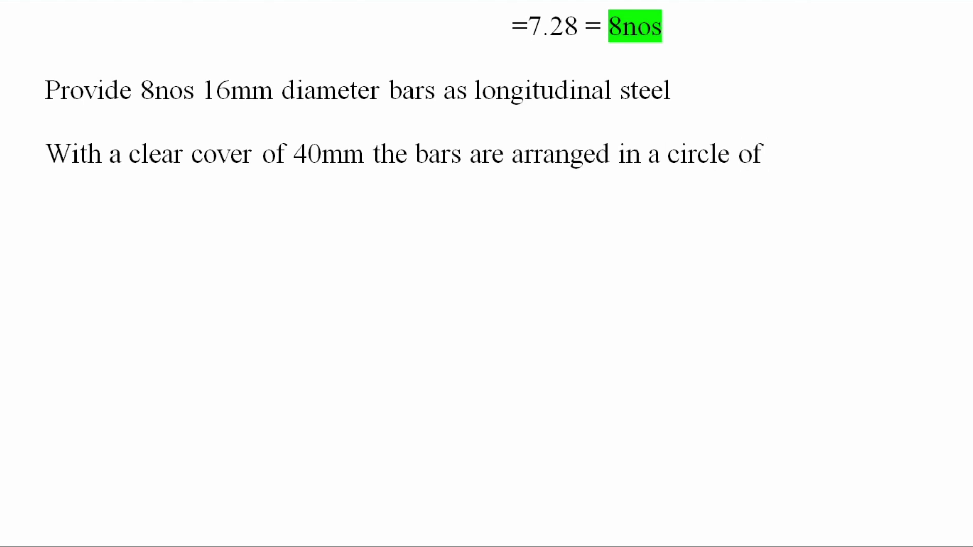
key("Return")
type("(430-")
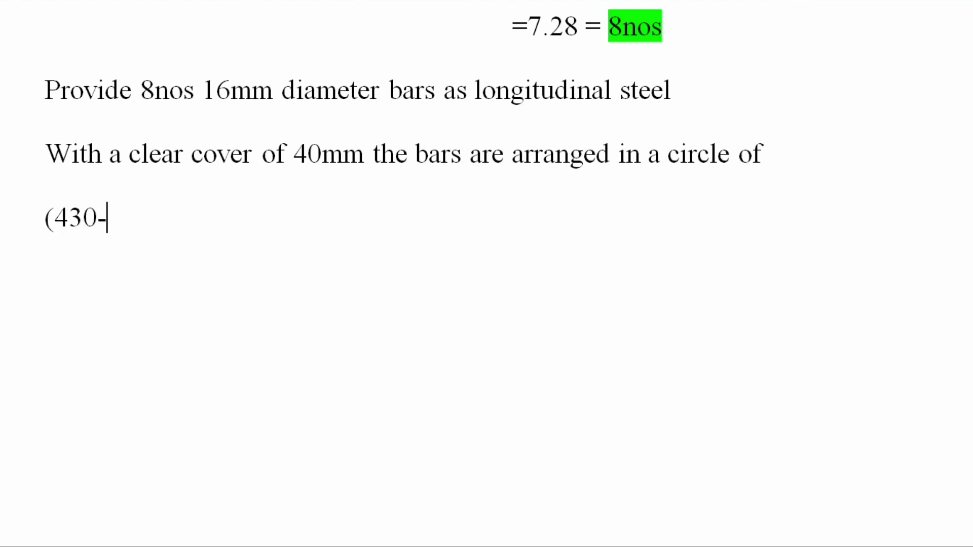
type(" 2x40 -")
type(" 16) = ")
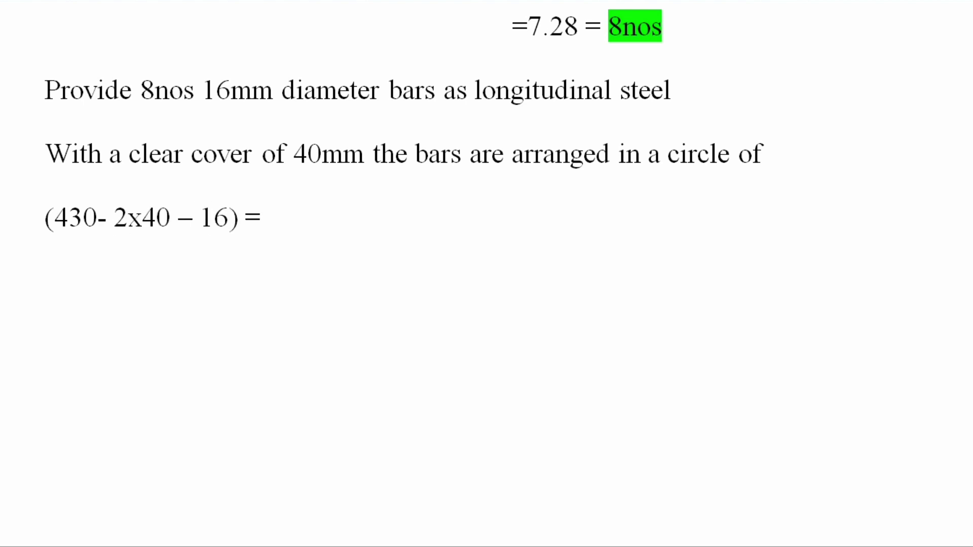
type("334mm")
key("Return")
type("Circum")
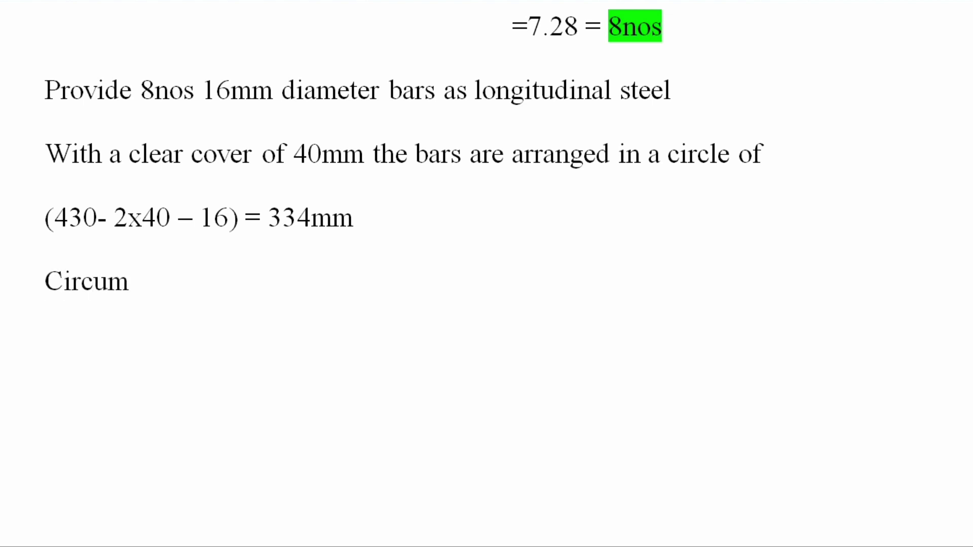
type("ferential spacing")
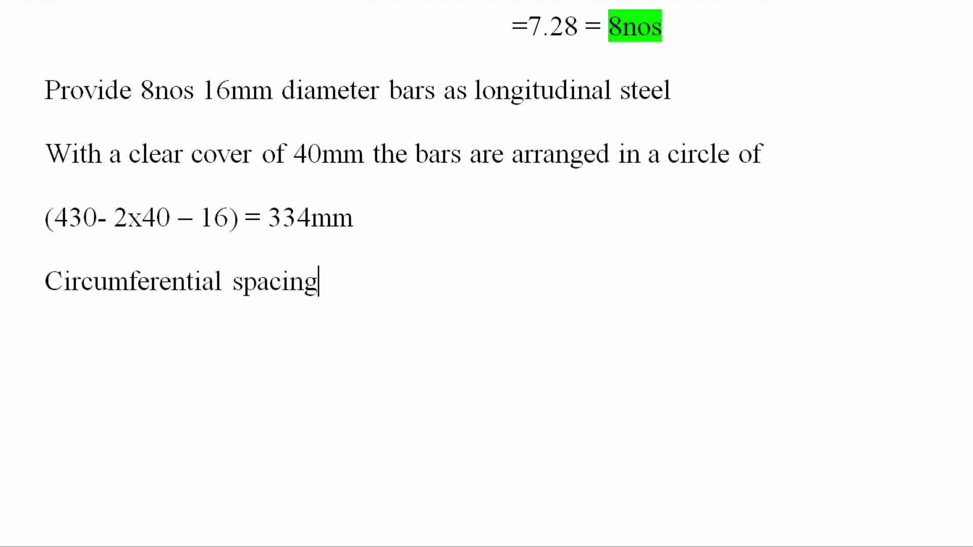
type(" of bas = πx")
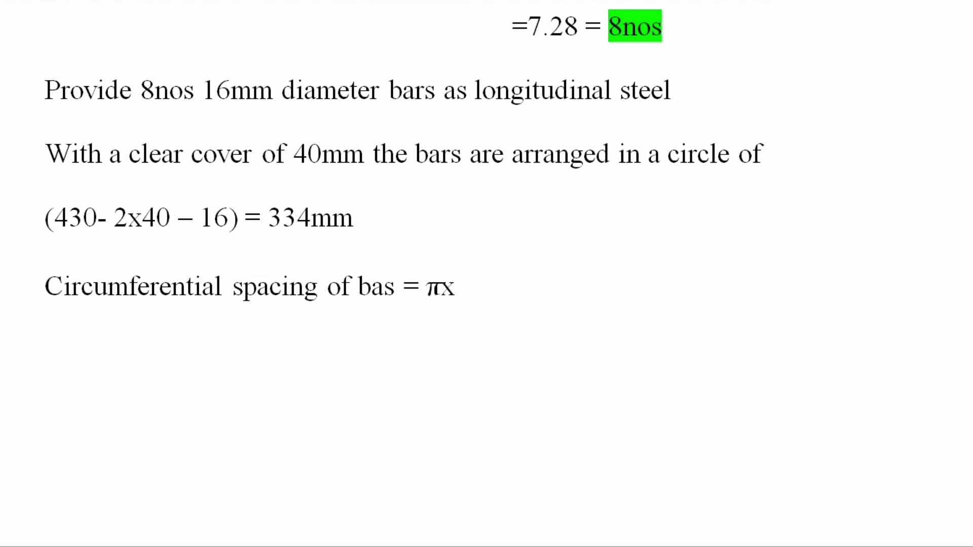
type("334/")
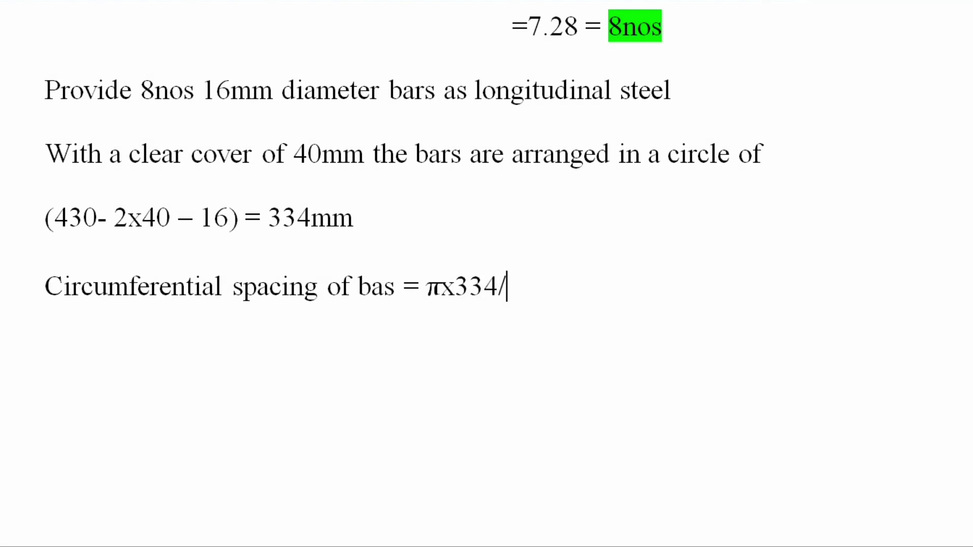
type("8 = 131")
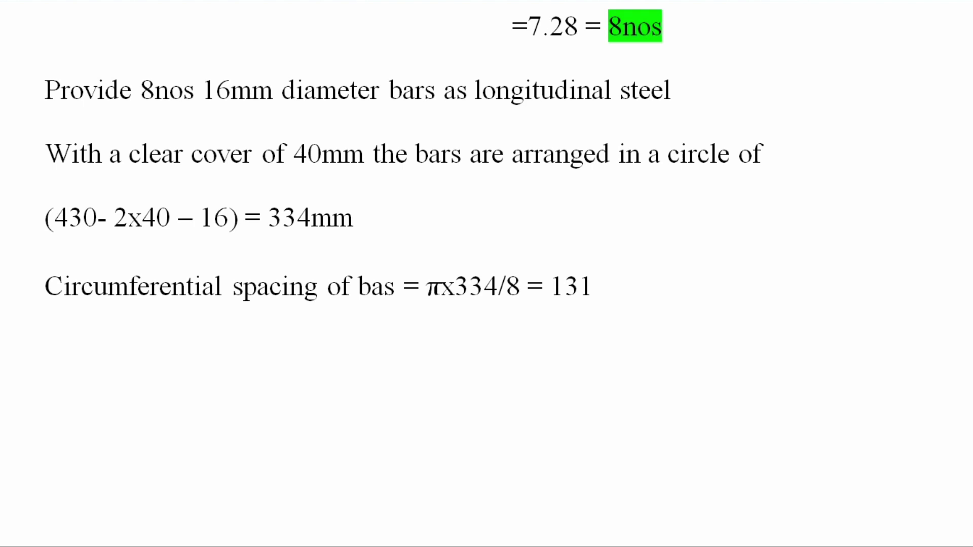
type("mm")
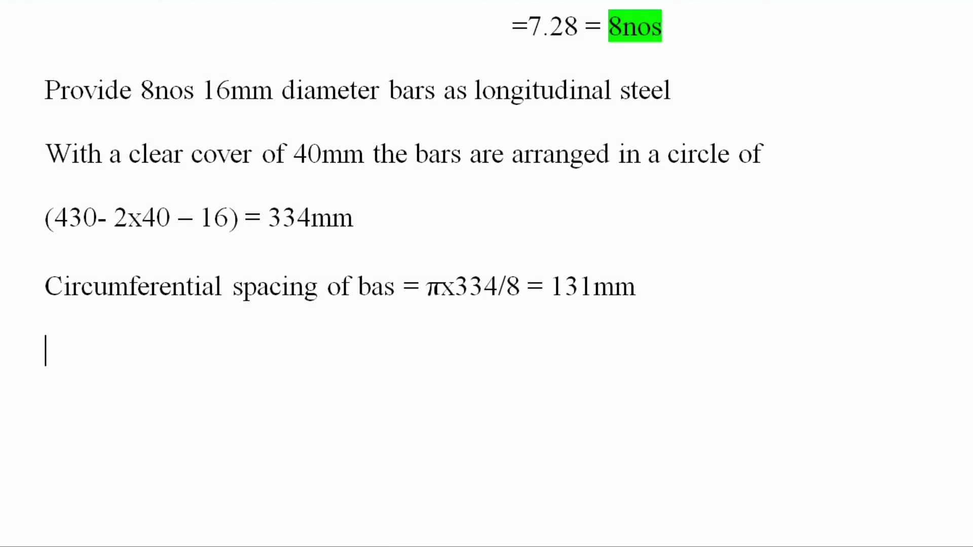
Note that the 131mm spacing is less than 300mm, hence satisfactory.
type("This s less than")
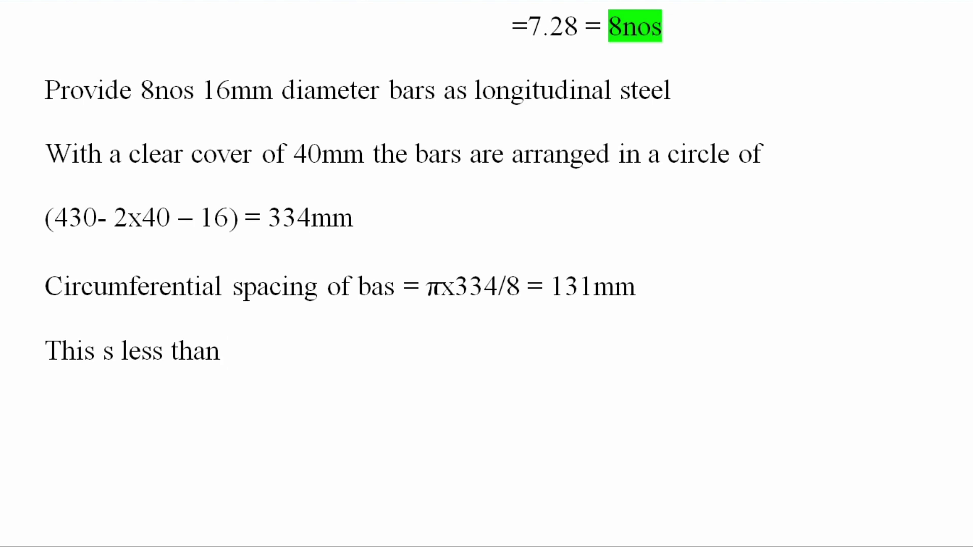
type(" 300mm hence")
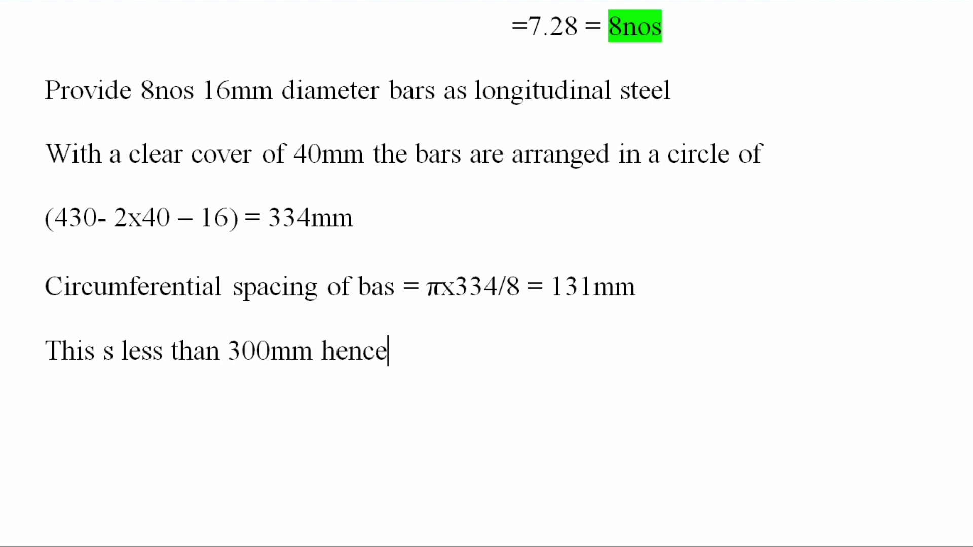
type(" satisfactory")
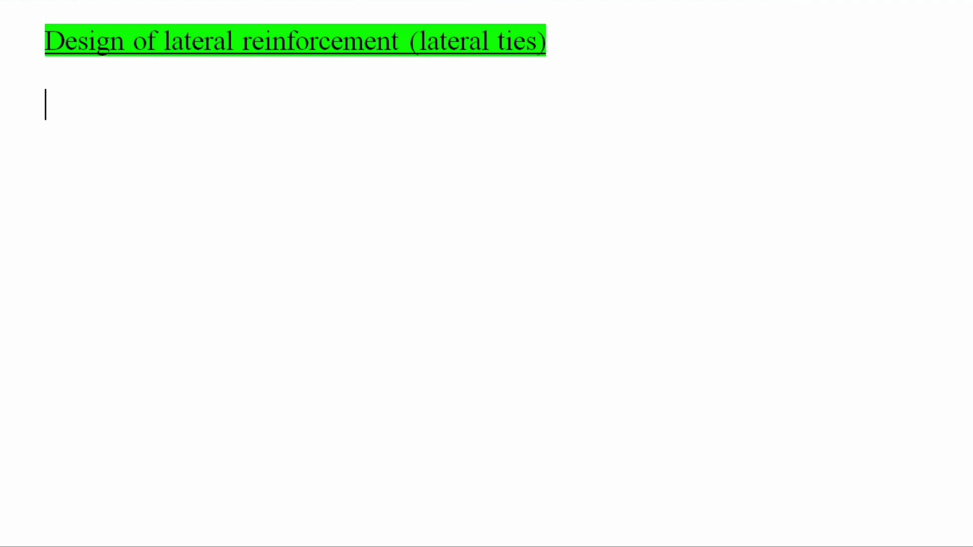
List tie diameters 1/4 x16= 4mm and 6mm, conclude 6mm ties, and begin 'Pitch of lateral ties:'.
type("Dia o")
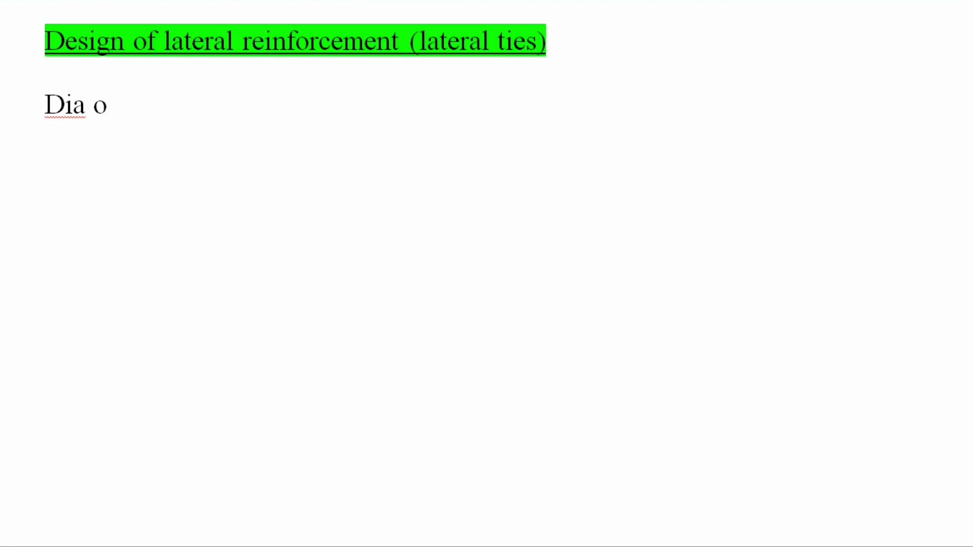
type("f lateral ti")
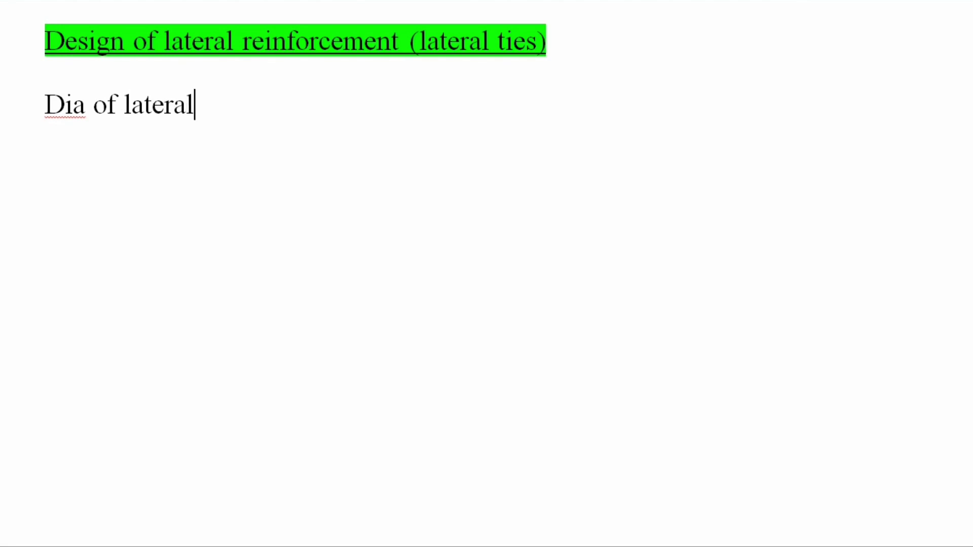
type("es")
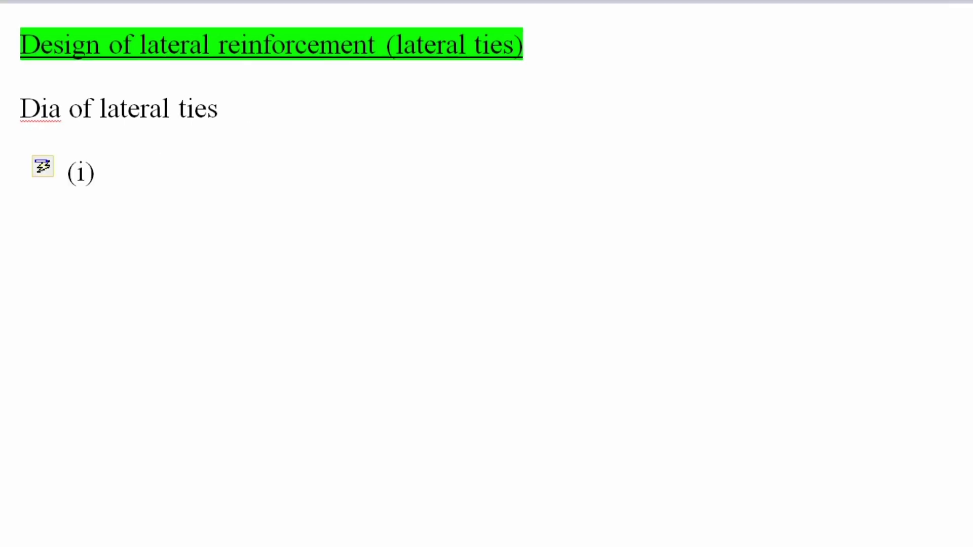
type("1/4 ")
type("x16")
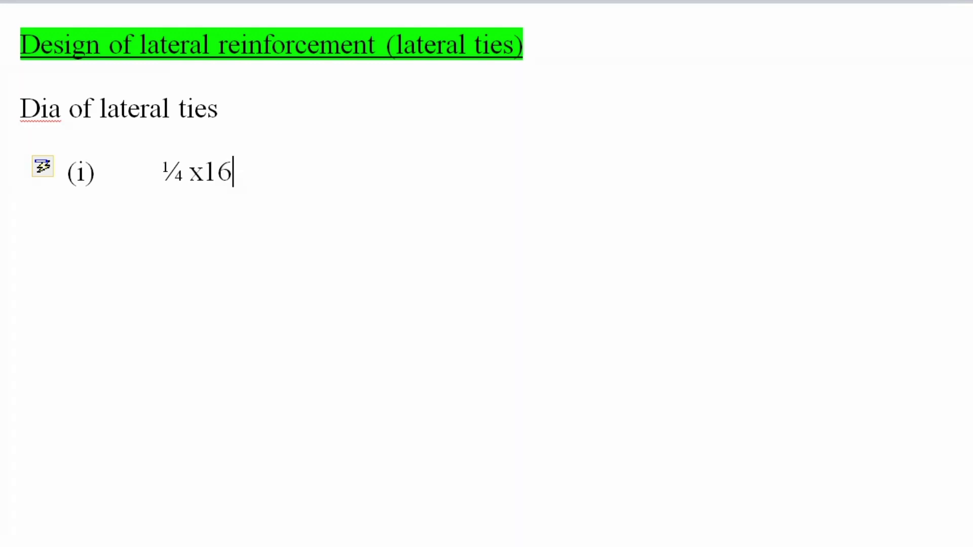
type("= 4mm")
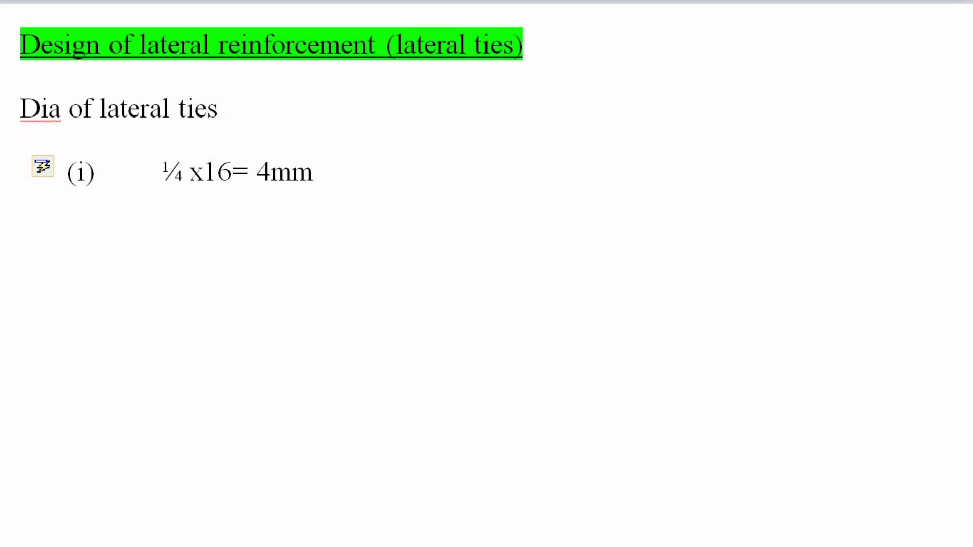
key("Return")
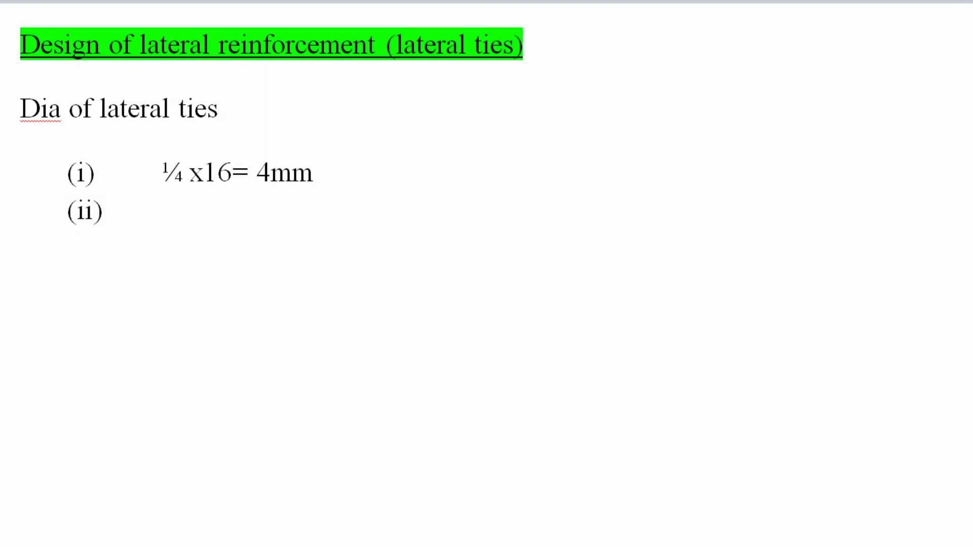
type("6mm")
key("space")
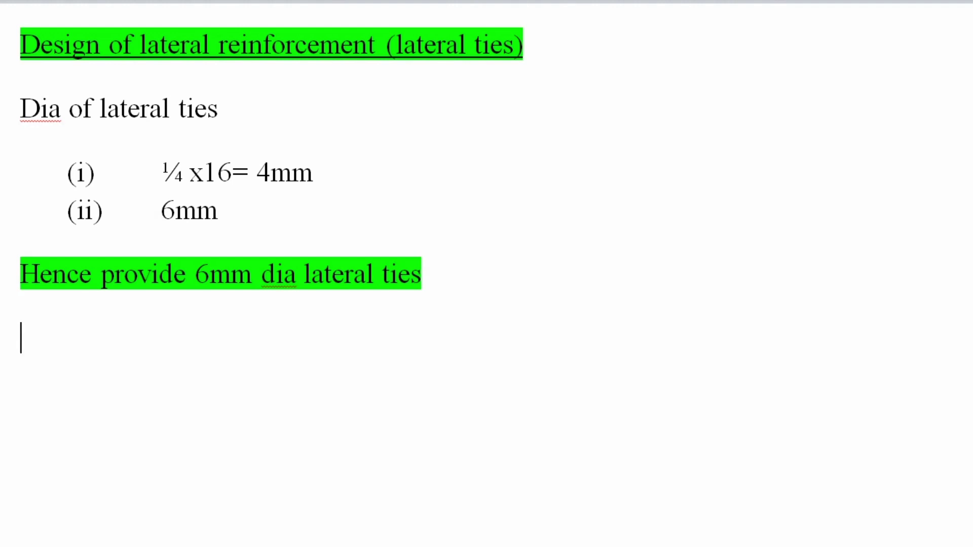
type("Pitch of lateral ties")
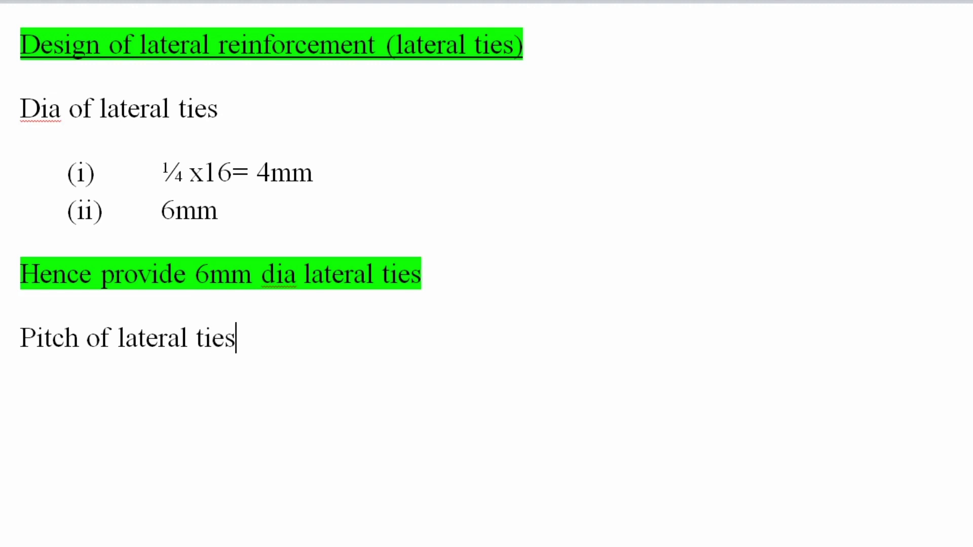
type(":")
Add numbered pitch item (i): least lateral dimension of column = 430mm.
key("Return")
type("(i)")
key("Tab")
type("least")
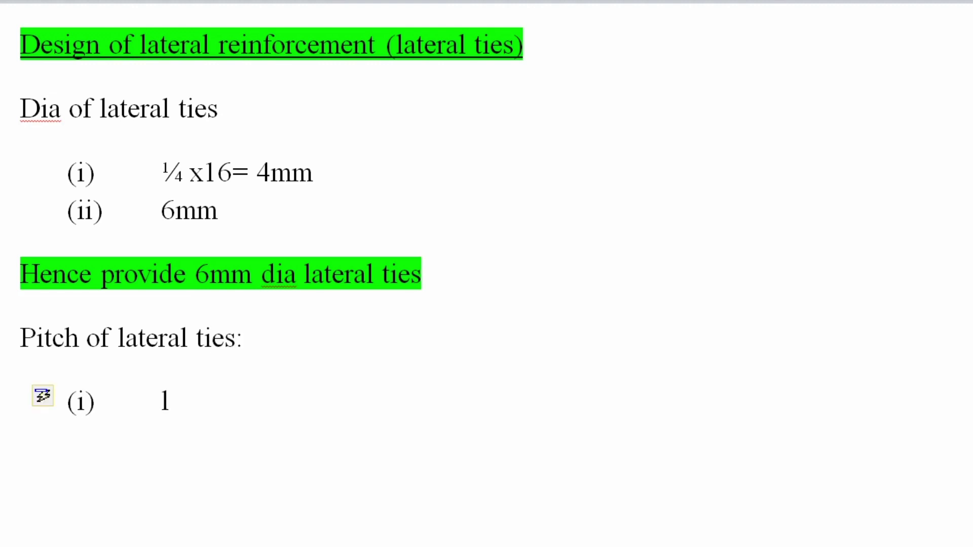
type(" late")
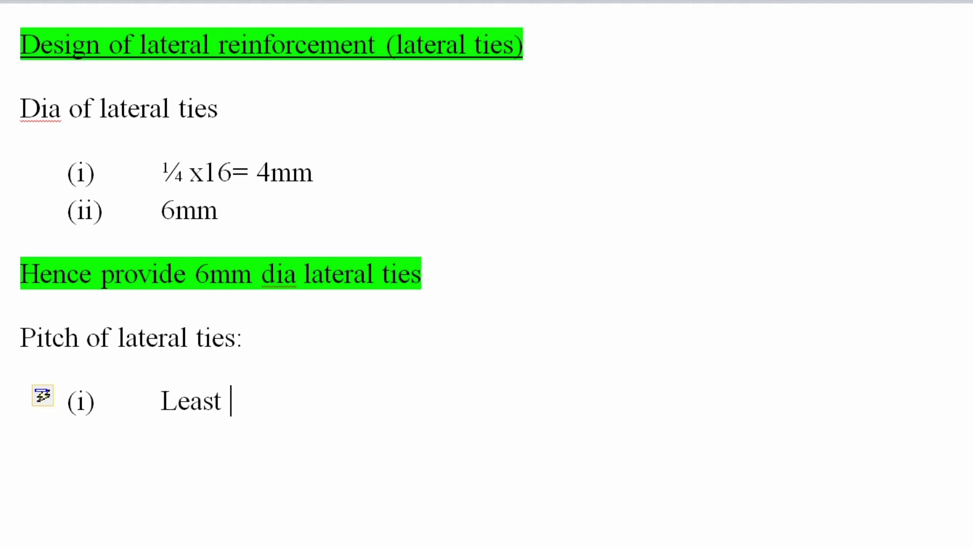
type("ral ")
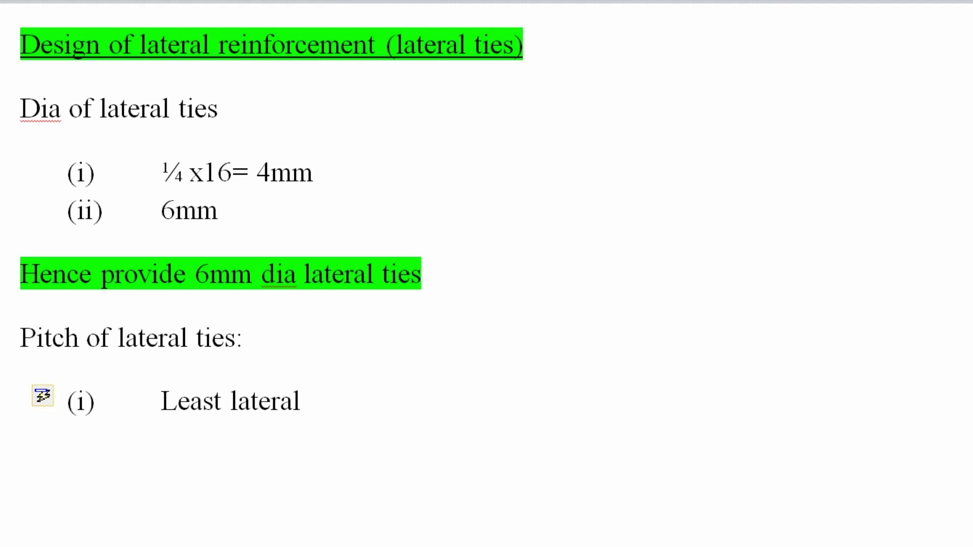
type("dimension od")
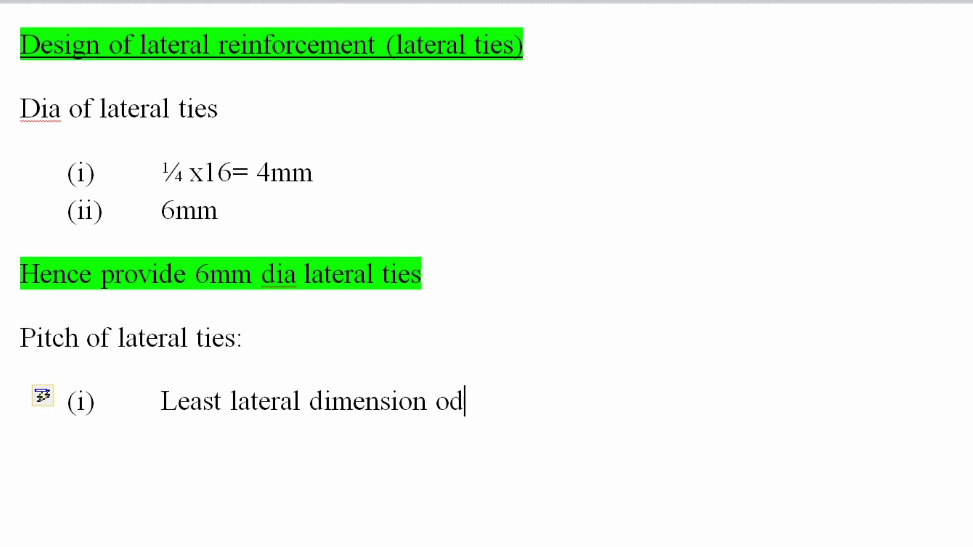
key("BackSpace")
type("f column =")
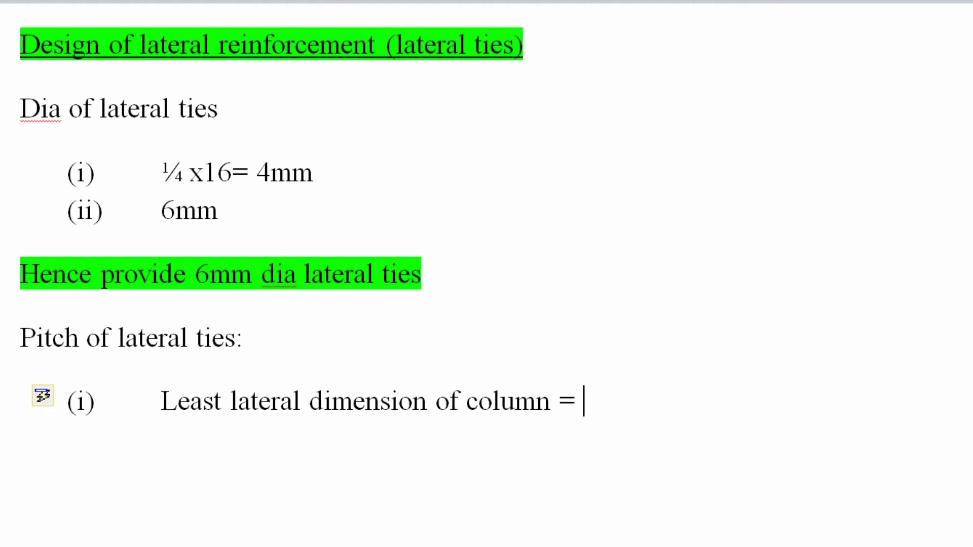
type(" 430mm")
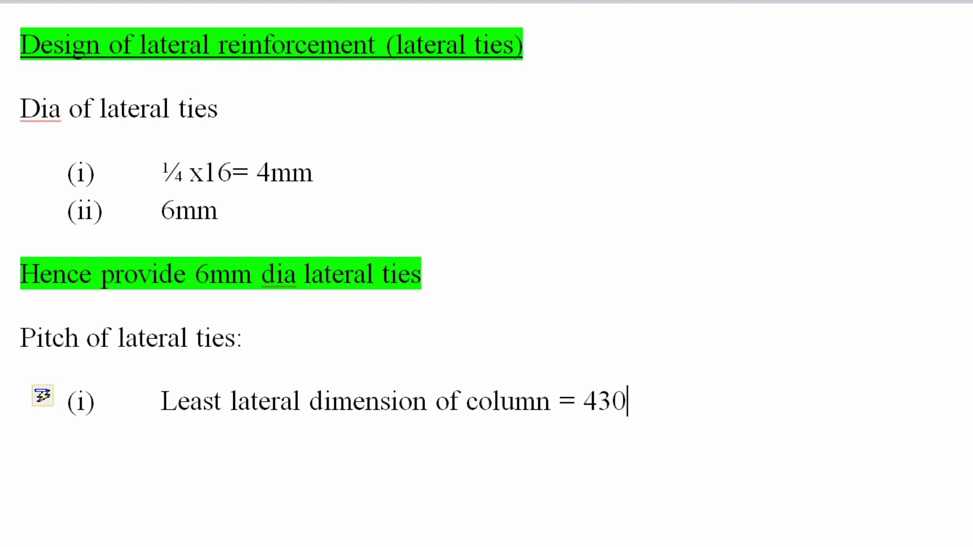
Add pitch item (ii): 16x diameter of longitudinal bar = 16x16 = 256mm.
key("Return")
type("16")
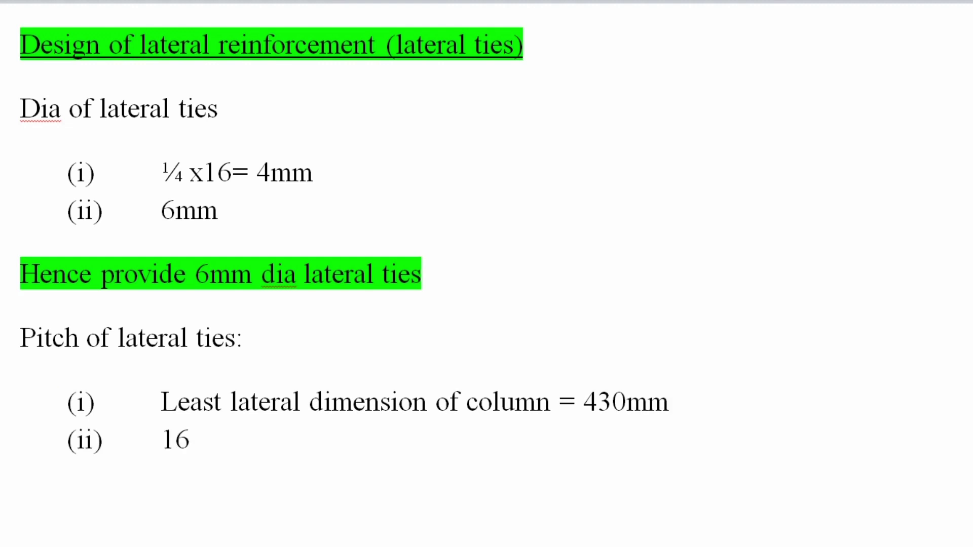
type("x diameter")
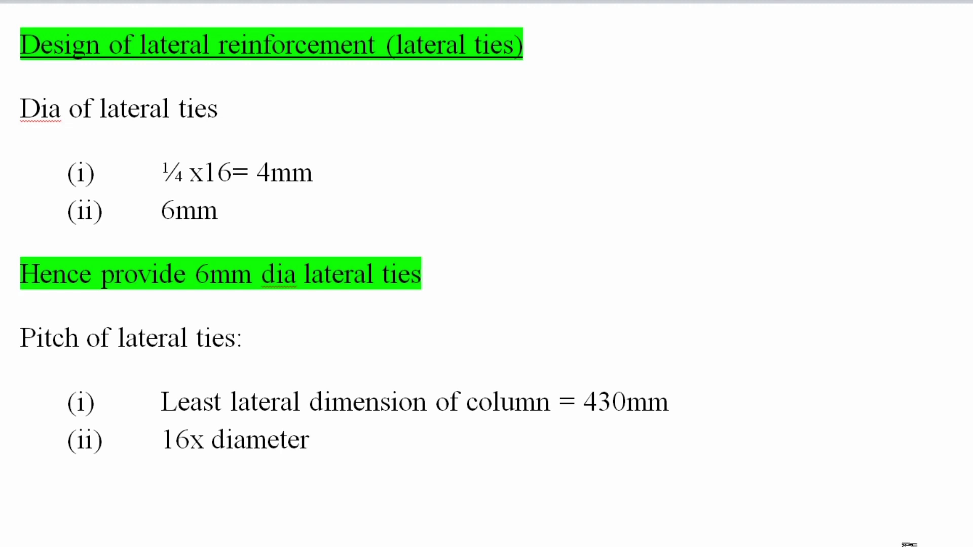
type(" of long")
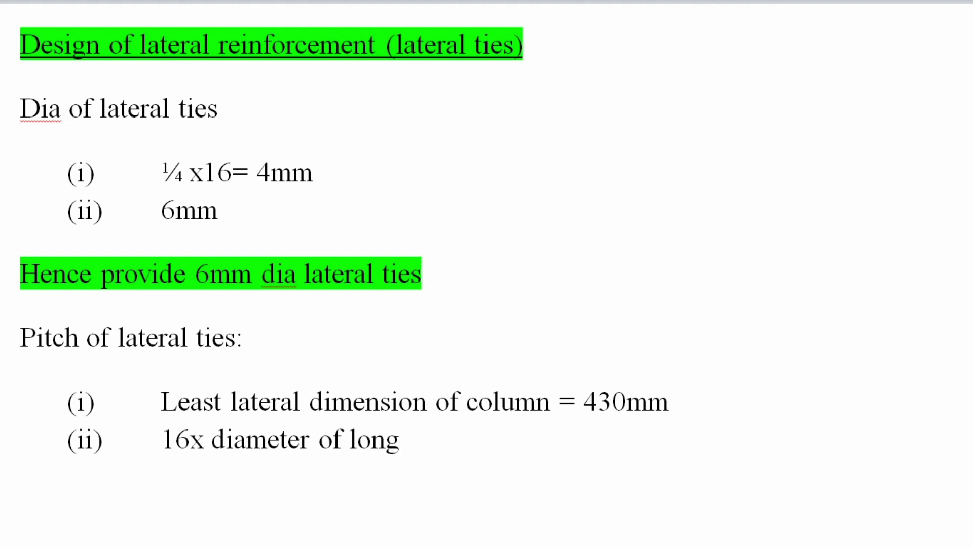
type("itudinal")
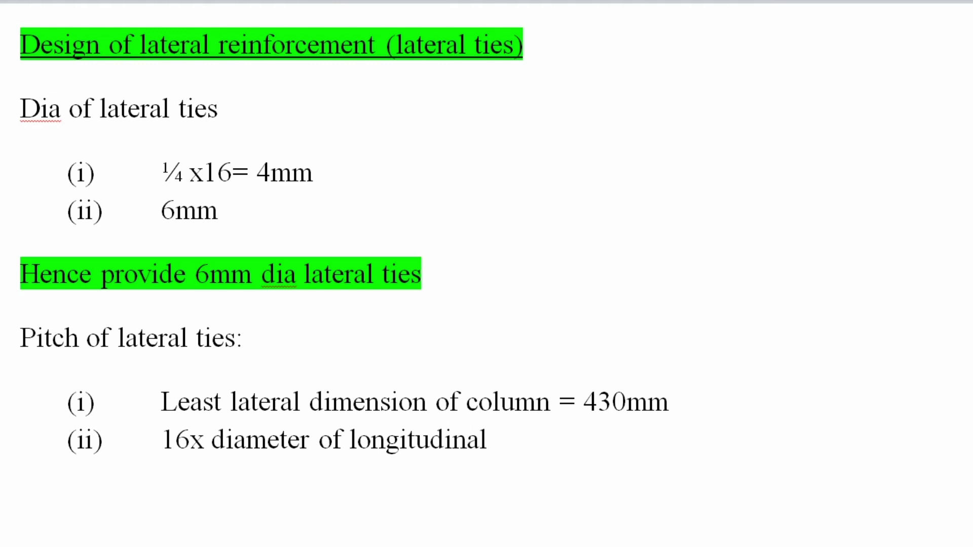
type(" bar = 16")
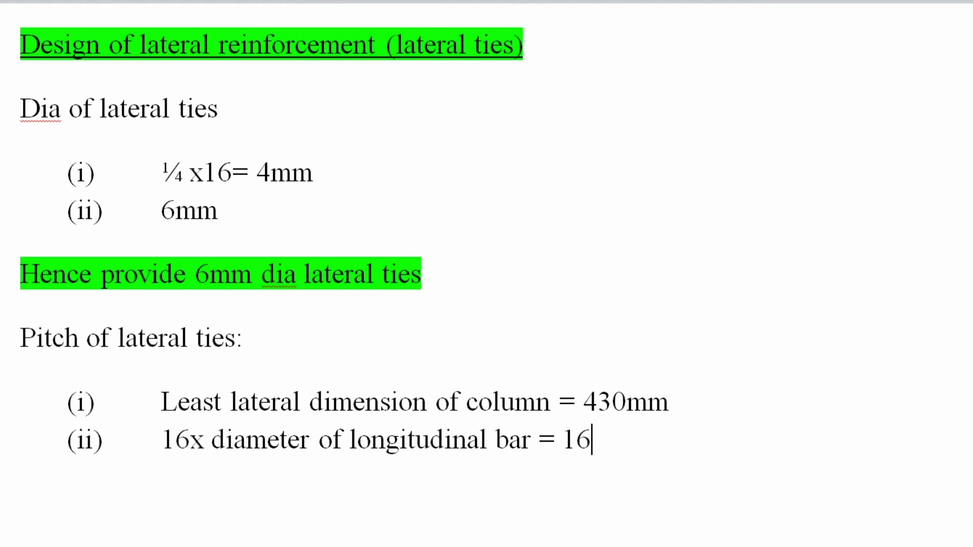
type("x16 = 256mm")
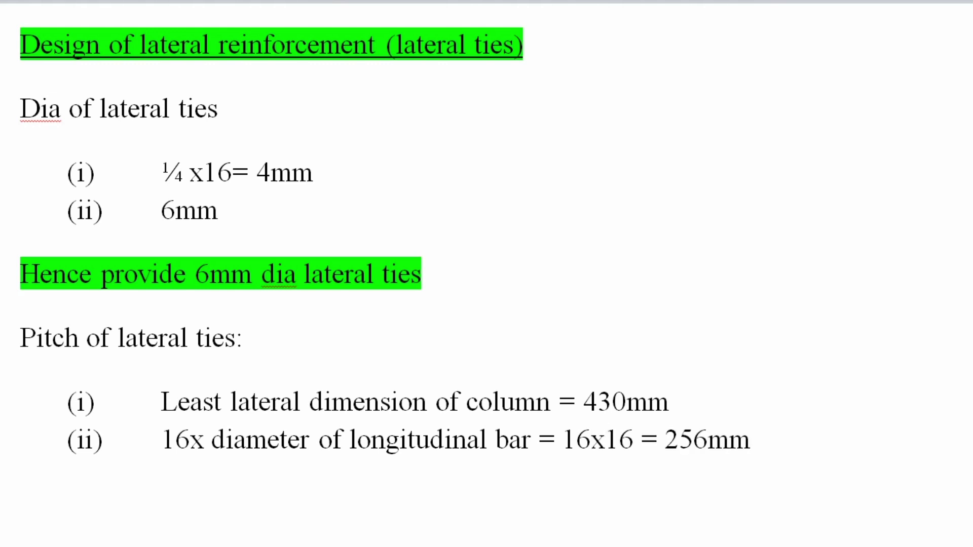
Add 300mm as the third pitch limit and end the numbered list.
scroll(576, 412, "down", 4)
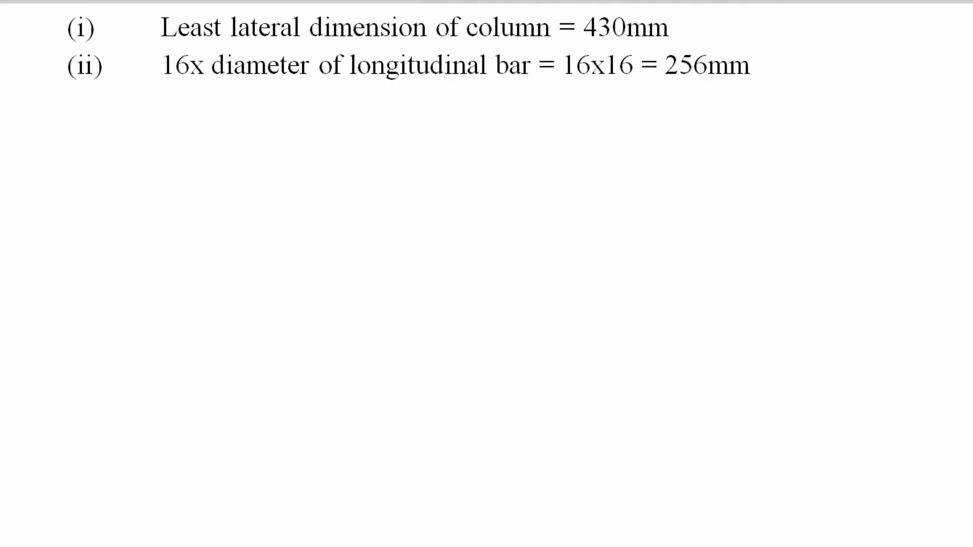
key("Return")
type("300mm")
key("Return")
key("BackSpace")
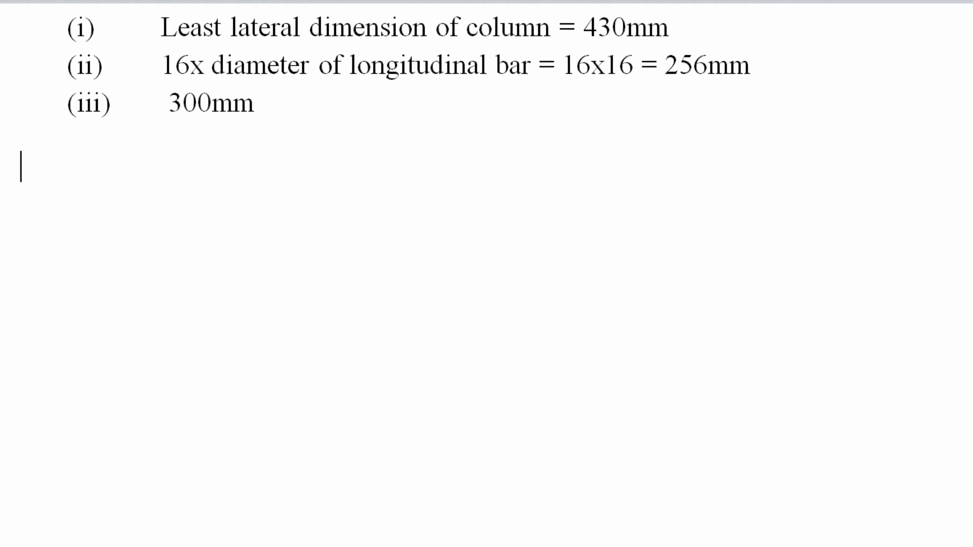
Conclude with 6mm diameter lateral ties at 250mm centres and begin RESULT (A): column size 430mm diameter.
type("Hence provide 6mm diameter")
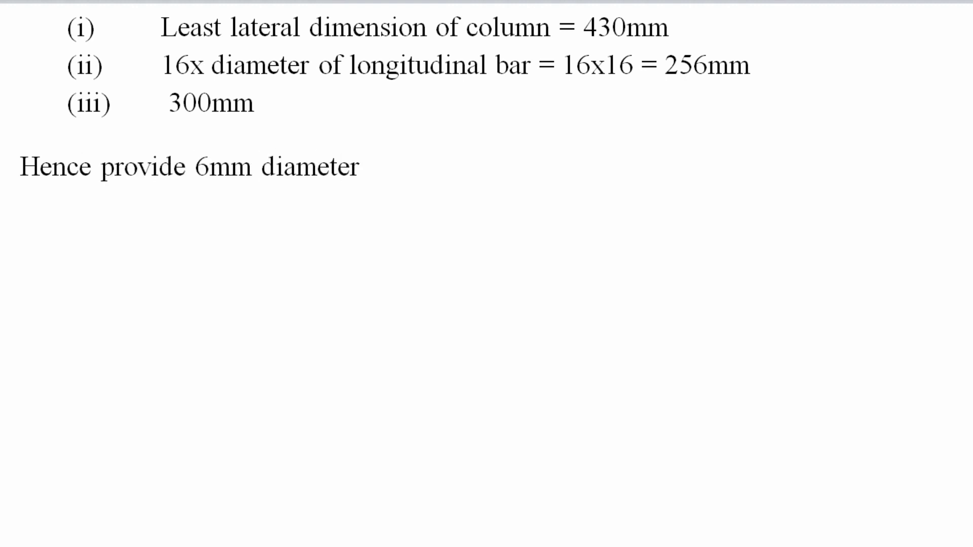
type(" lateral ties at 250mm center")
key("BackSpace")
key("BackSpace")
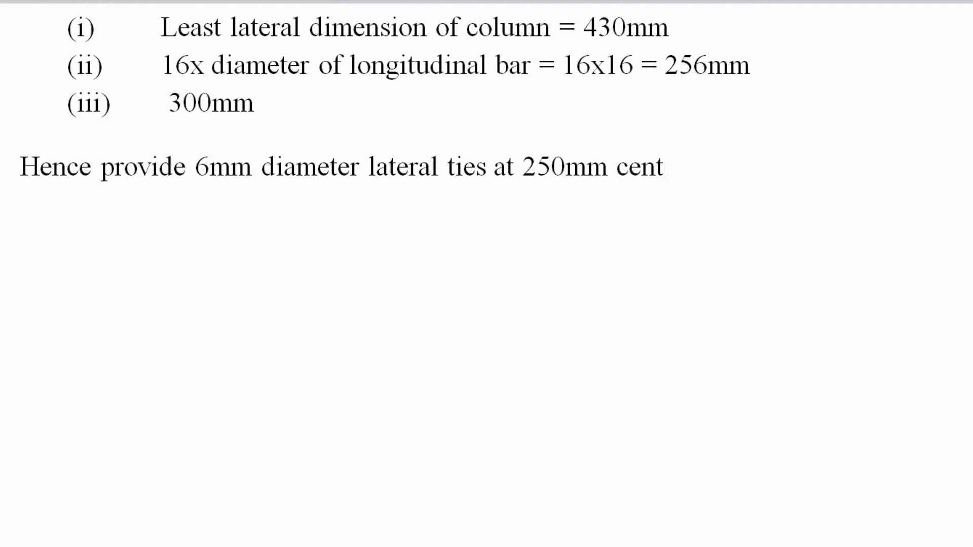
type("res")
key("Return")
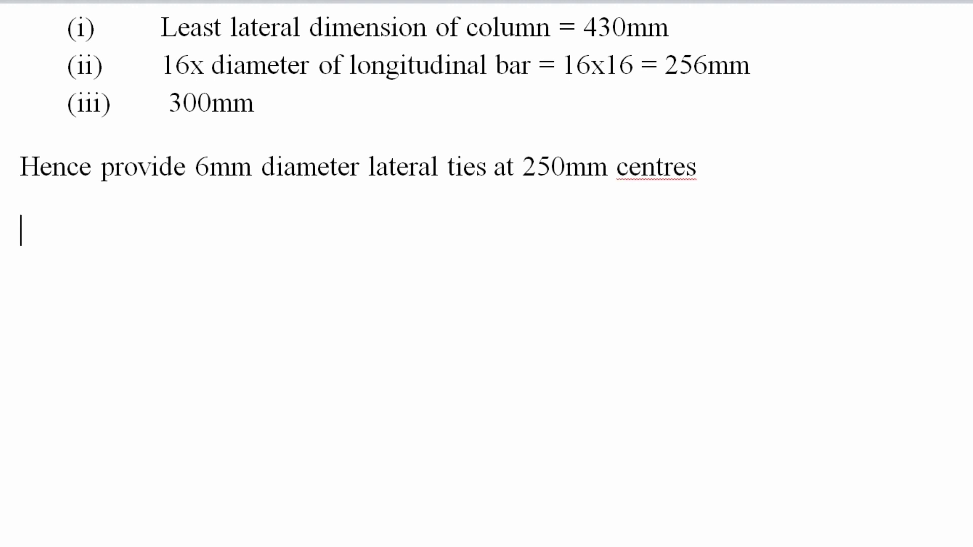
type("RESULT:- (")
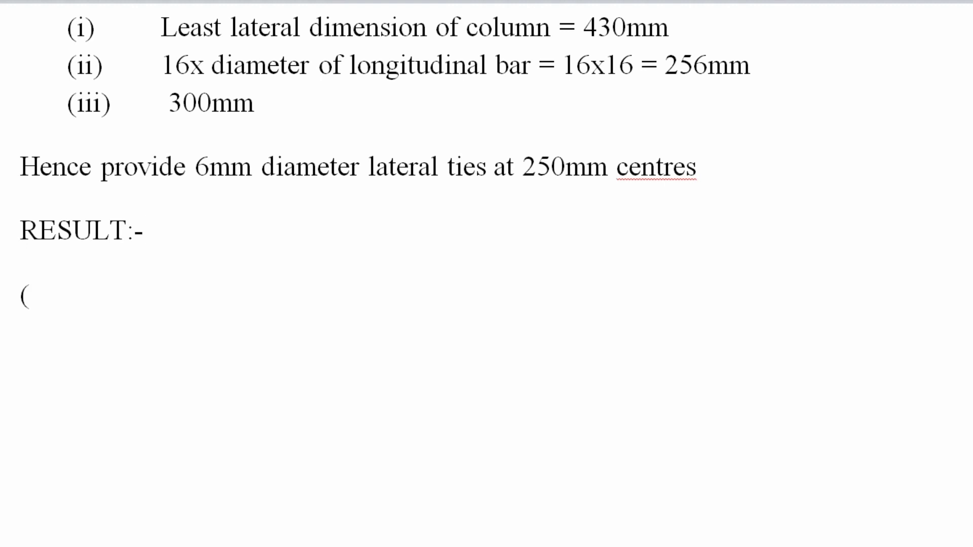
type("A) SIZE OF C")
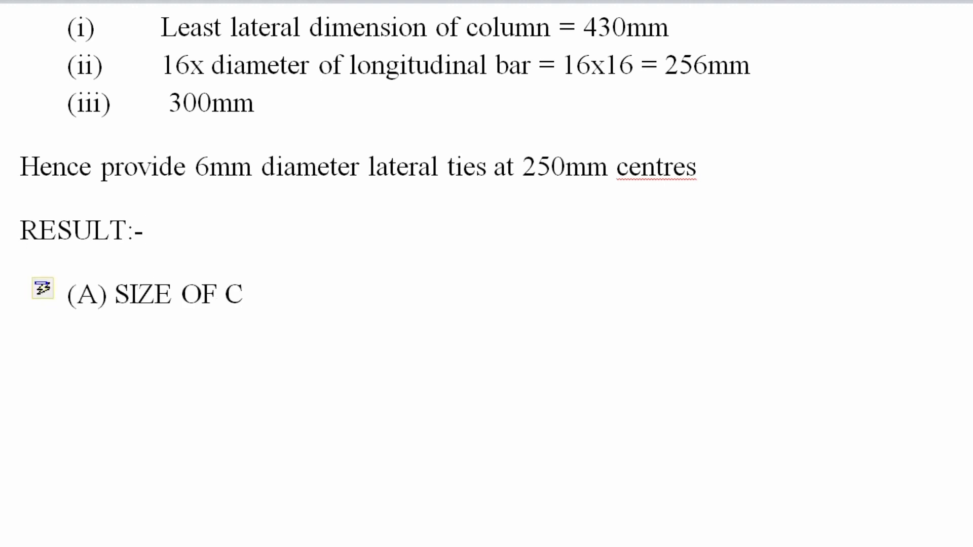
type("OLUMN = 430mmDIAMETER")
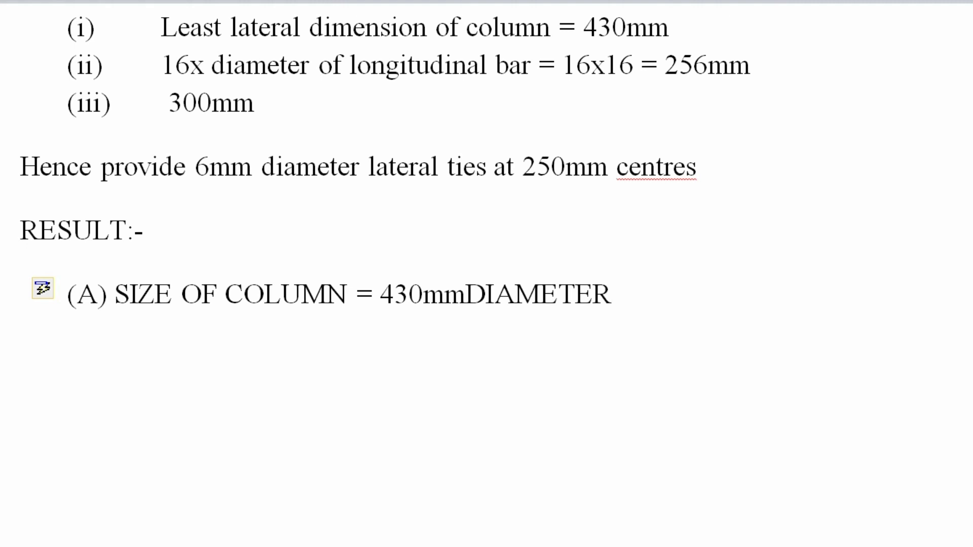
Add RESULT items for longitudinal steel 8nos 16mm diameter and 6mm dia ties at 250mm centres.
key("Return")
left_click(464, 294)
left_click(115, 333)
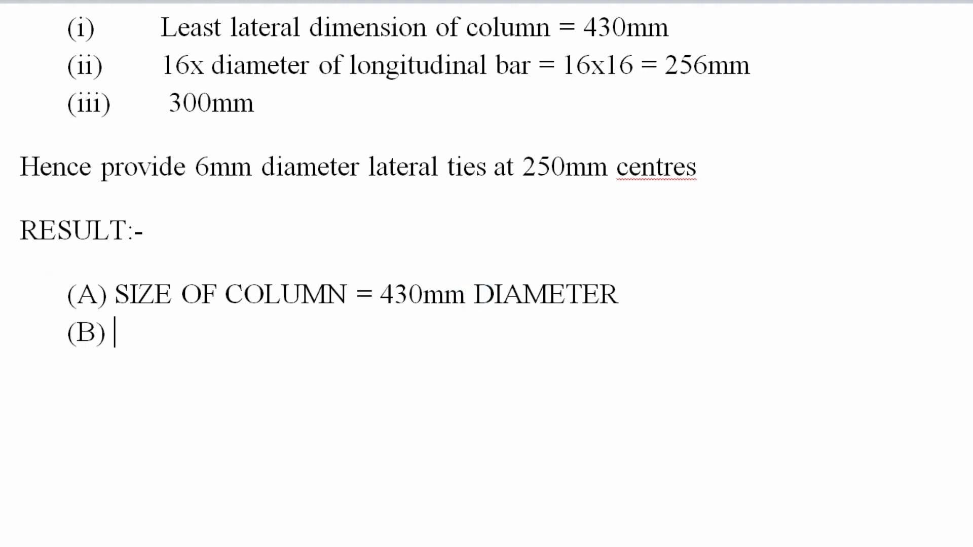
type("LONGITDINAL  STEEL= 8nos 16")
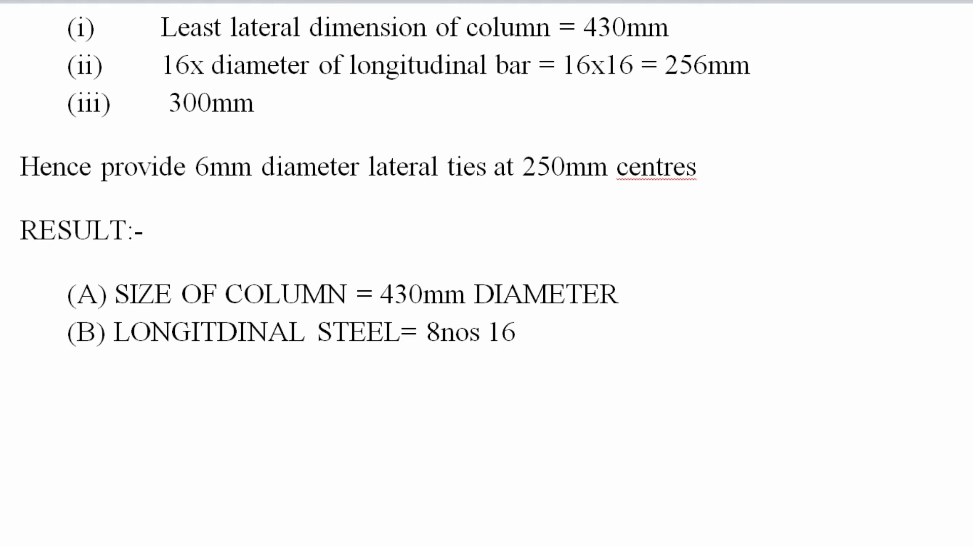
type("mm DIAMETER")
key("Return")
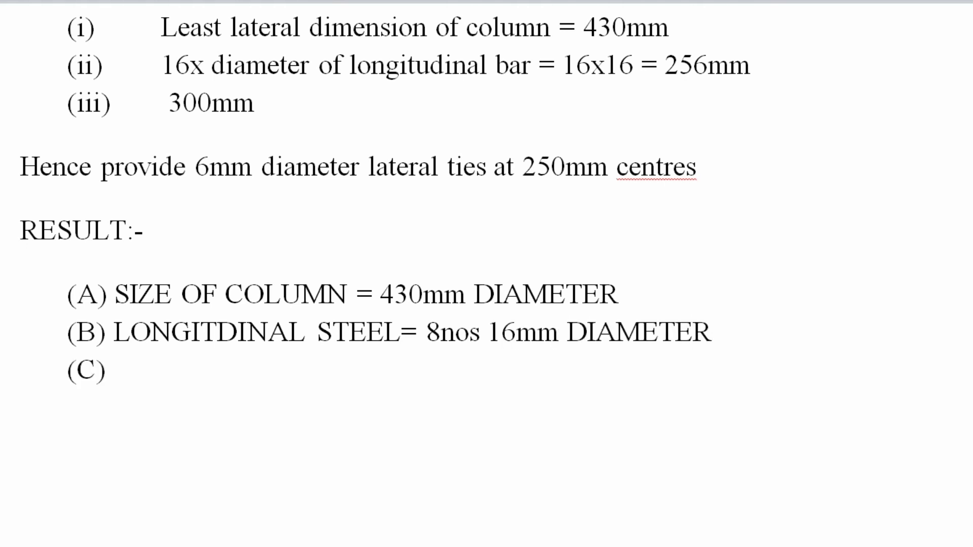
type("LATERAL REINFORCEMENT = 6mm")
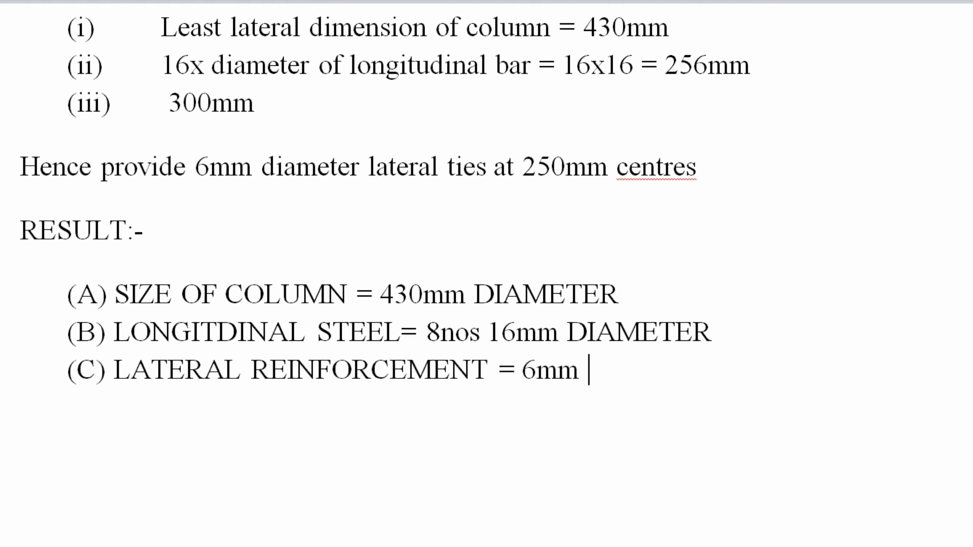
type(" dia TIES at 25")
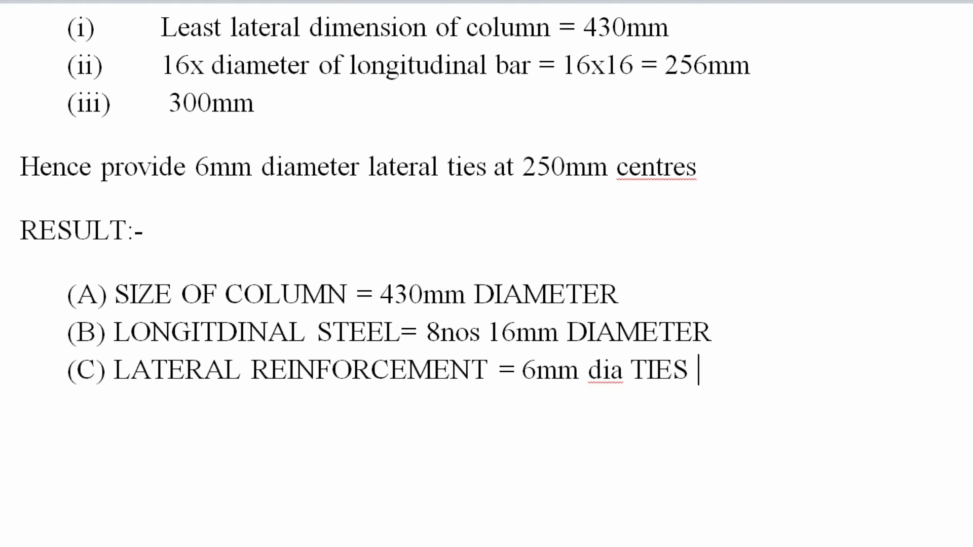
type("0mm")
type("CENTRES")
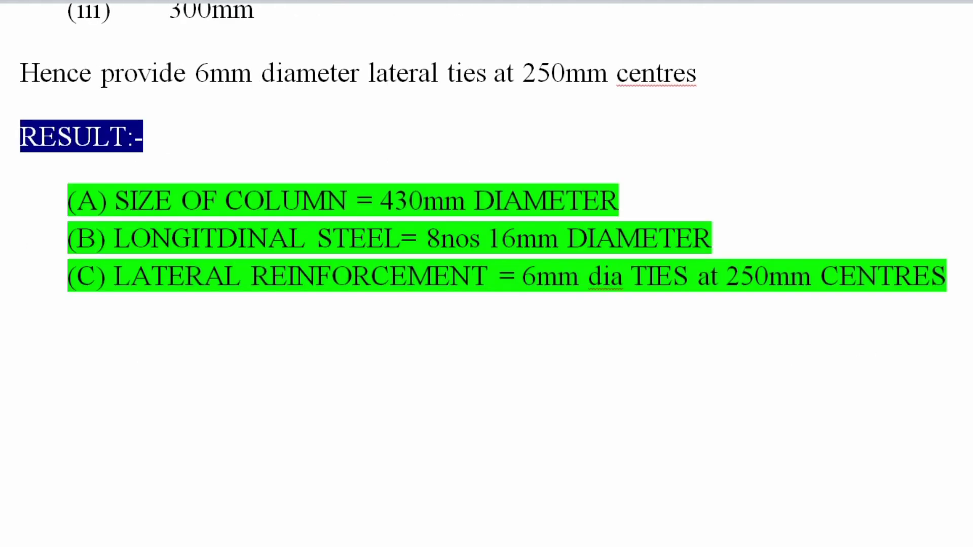